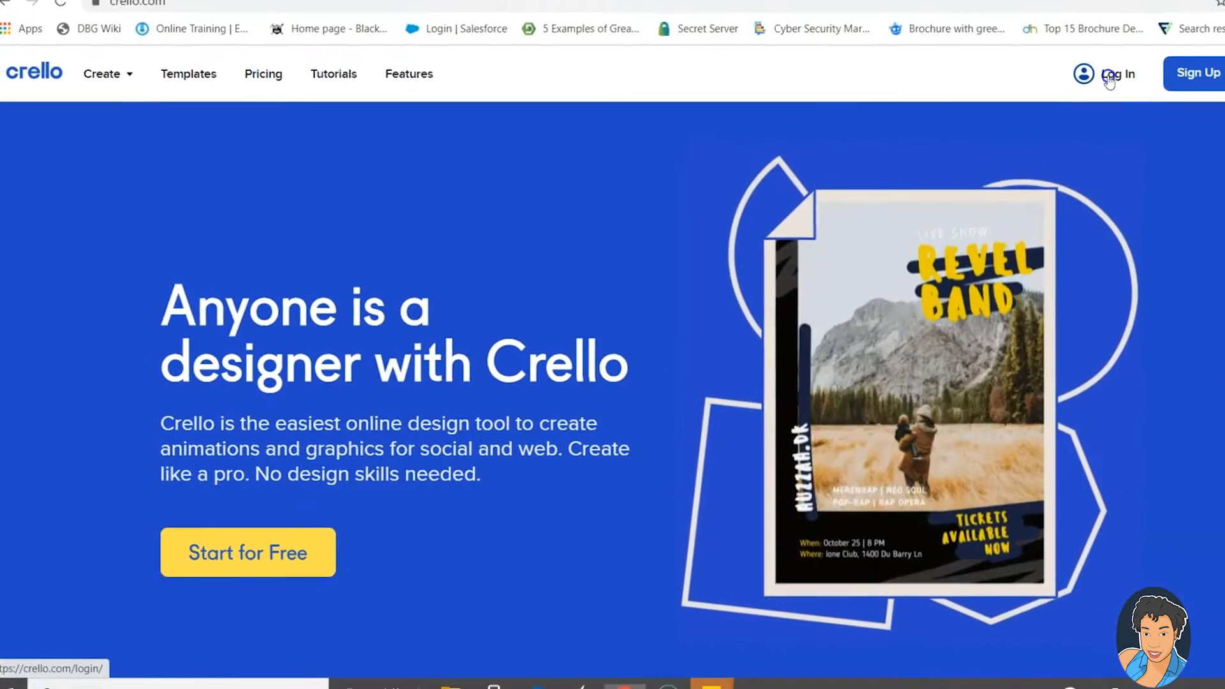
- Log in to Crello with a saved Google account
left_click(1110, 78)
left_click(731, 281)
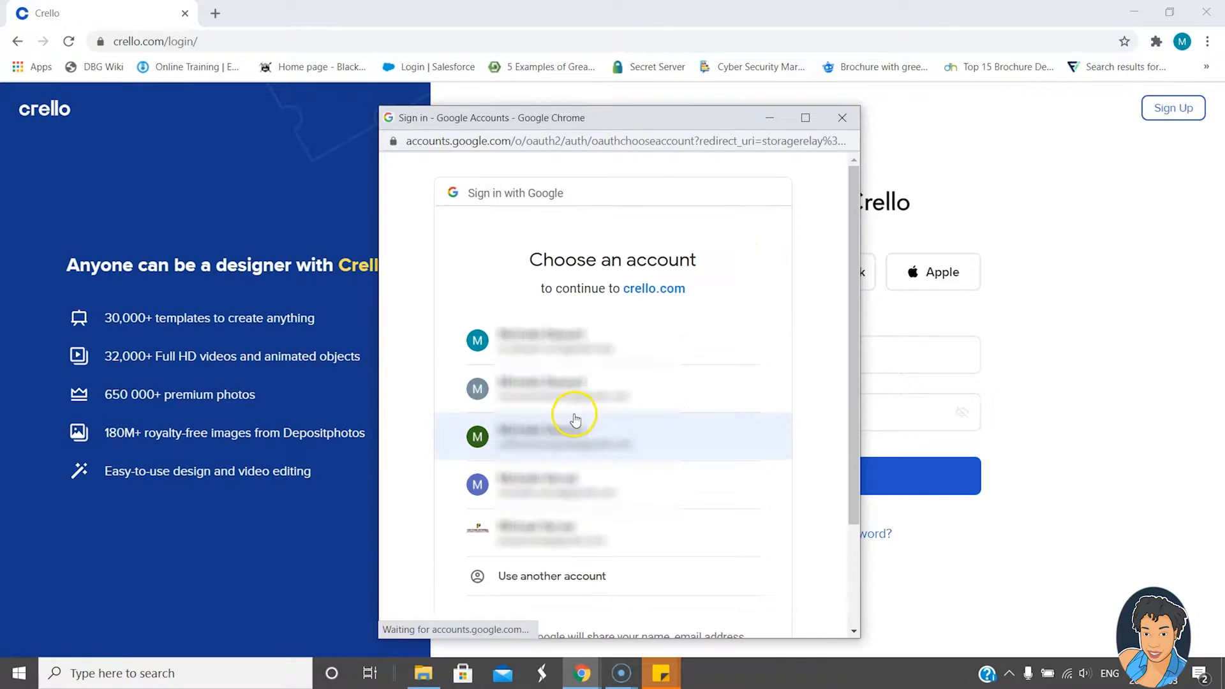
left_click(538, 426)
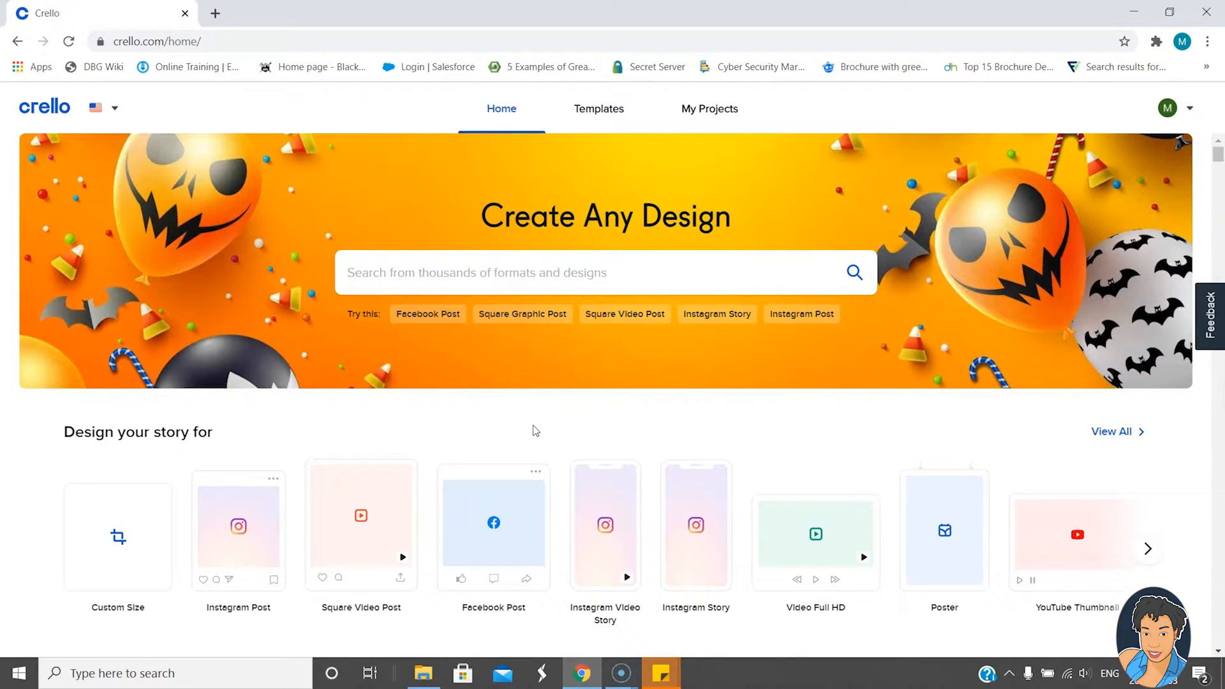
- Look through the home page's design formats, recent designs and template categories, and the subscription details in the account options
scroll(534, 425, "down", 1)
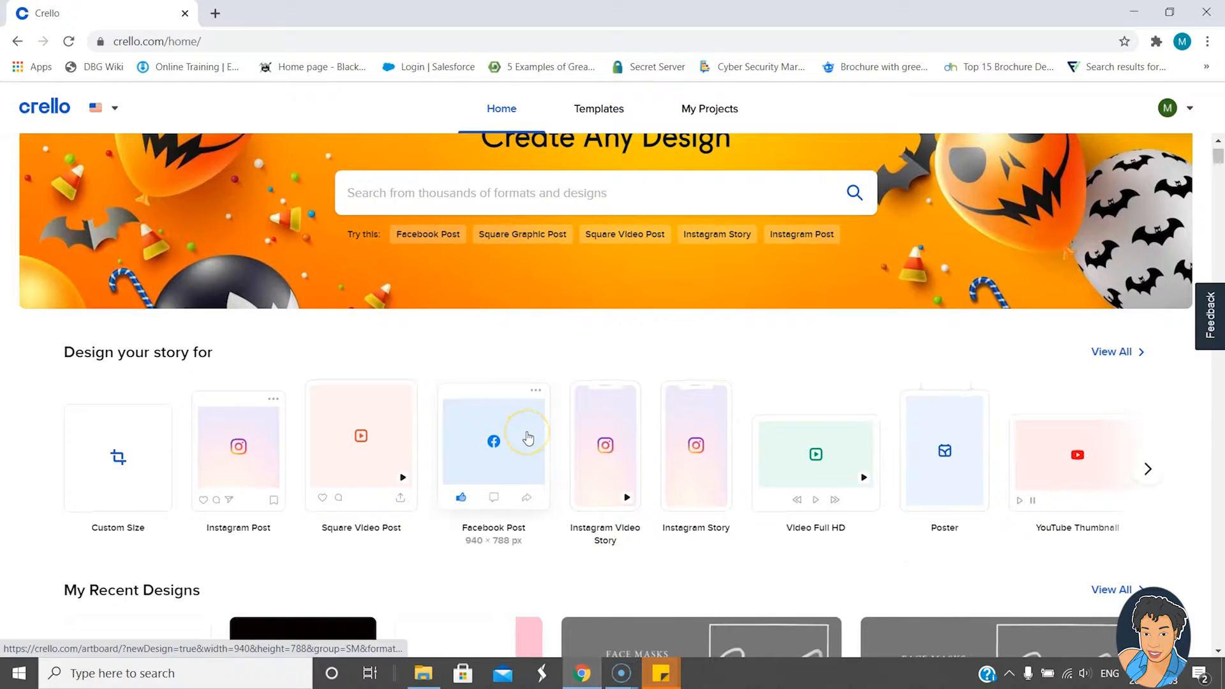
scroll(528, 438, "down", 1)
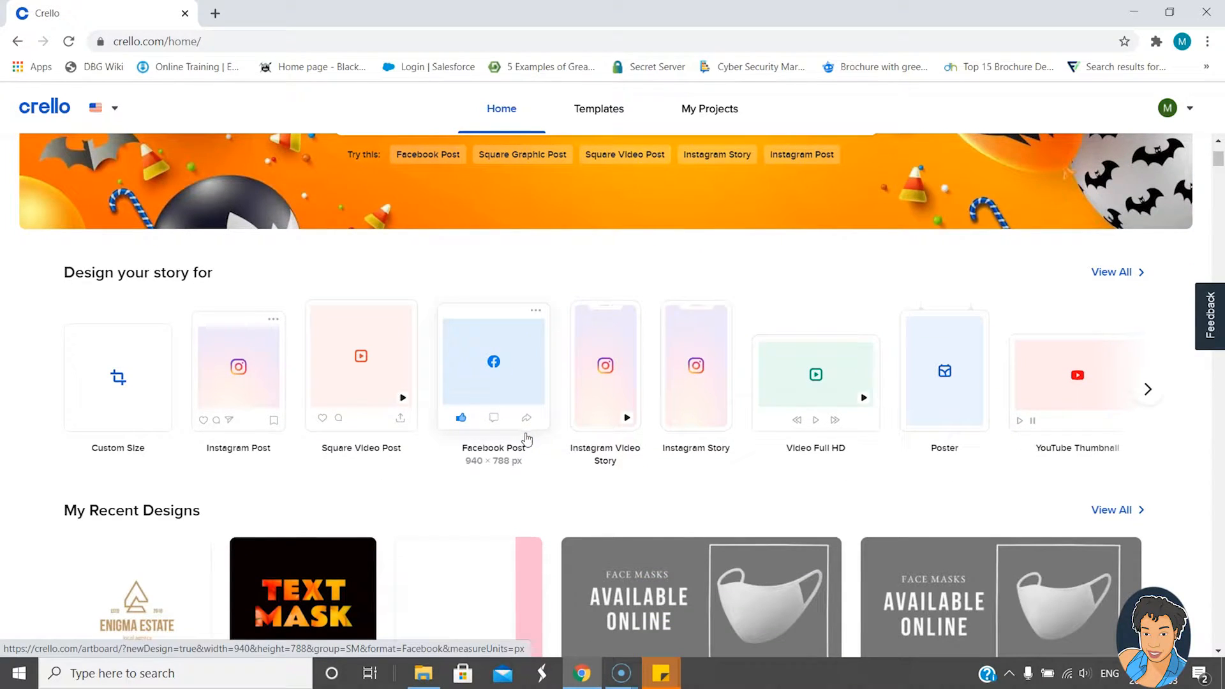
scroll(526, 439, "down", 4)
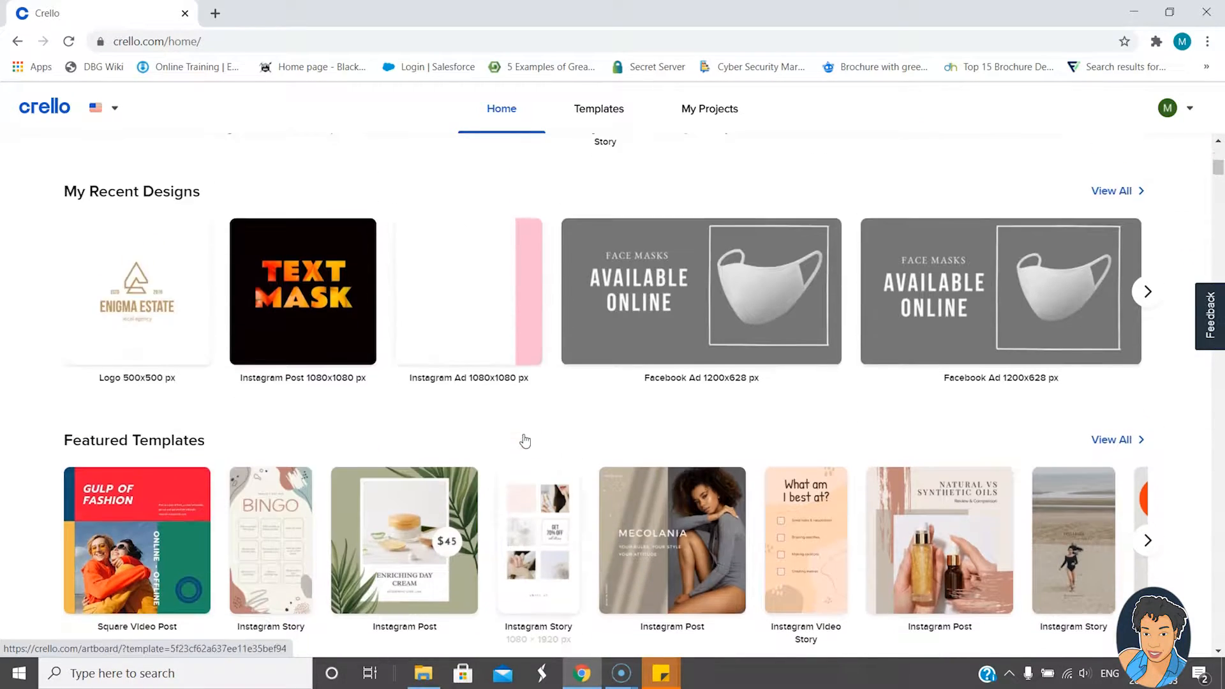
scroll(525, 440, "down", 5)
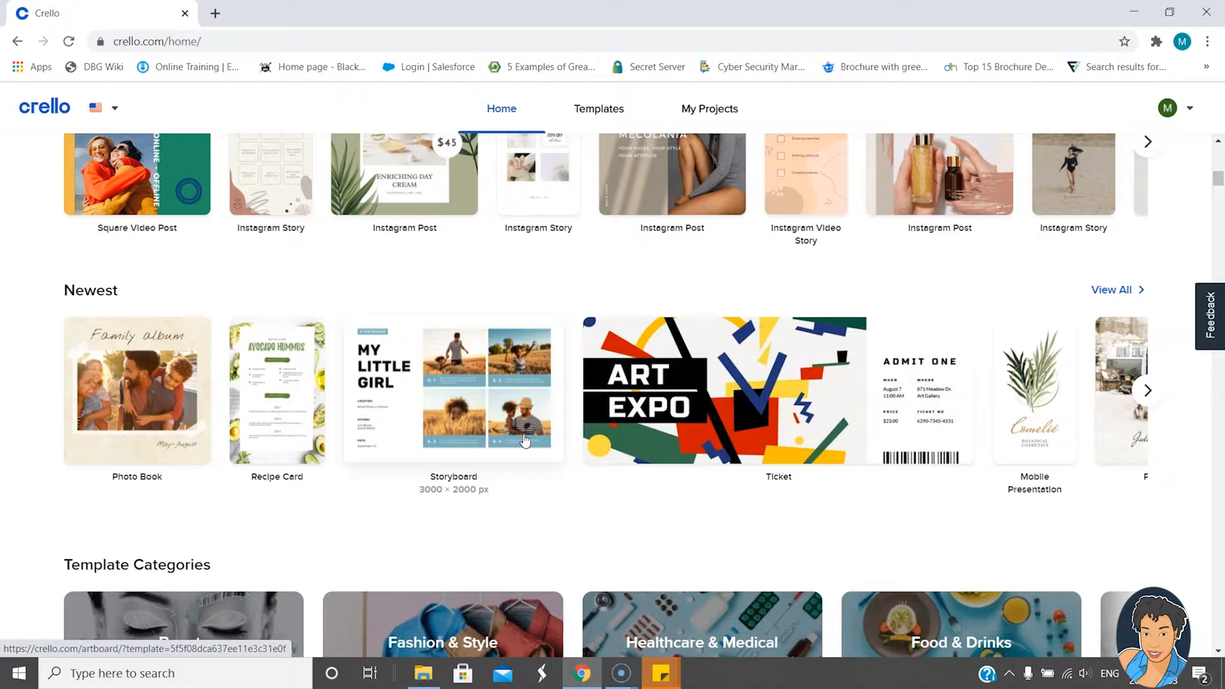
scroll(525, 440, "down", 4)
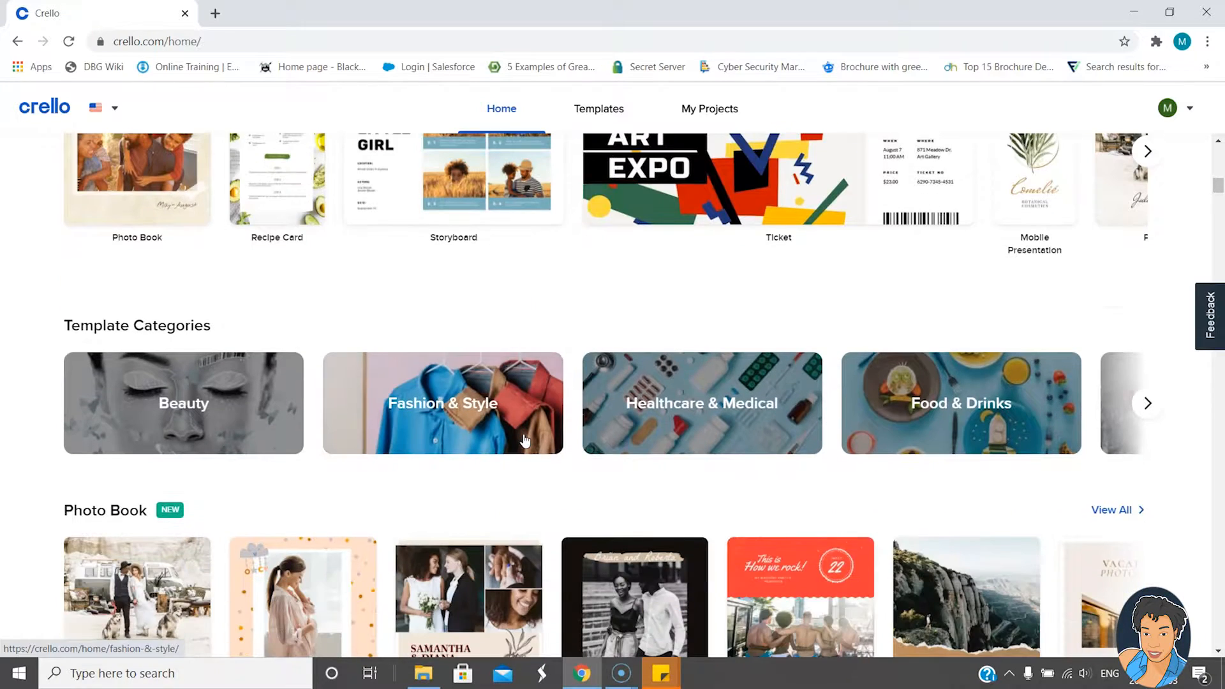
scroll(525, 441, "down", 2)
scroll(525, 441, "up", 11)
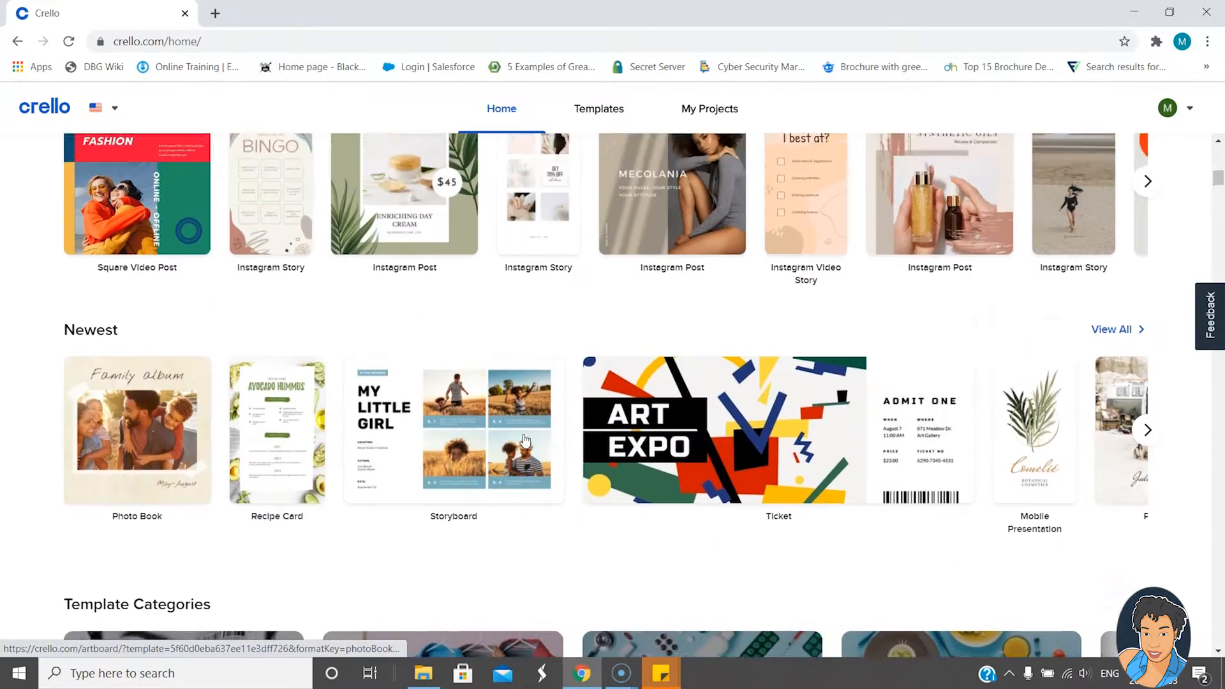
scroll(525, 441, "up", 3)
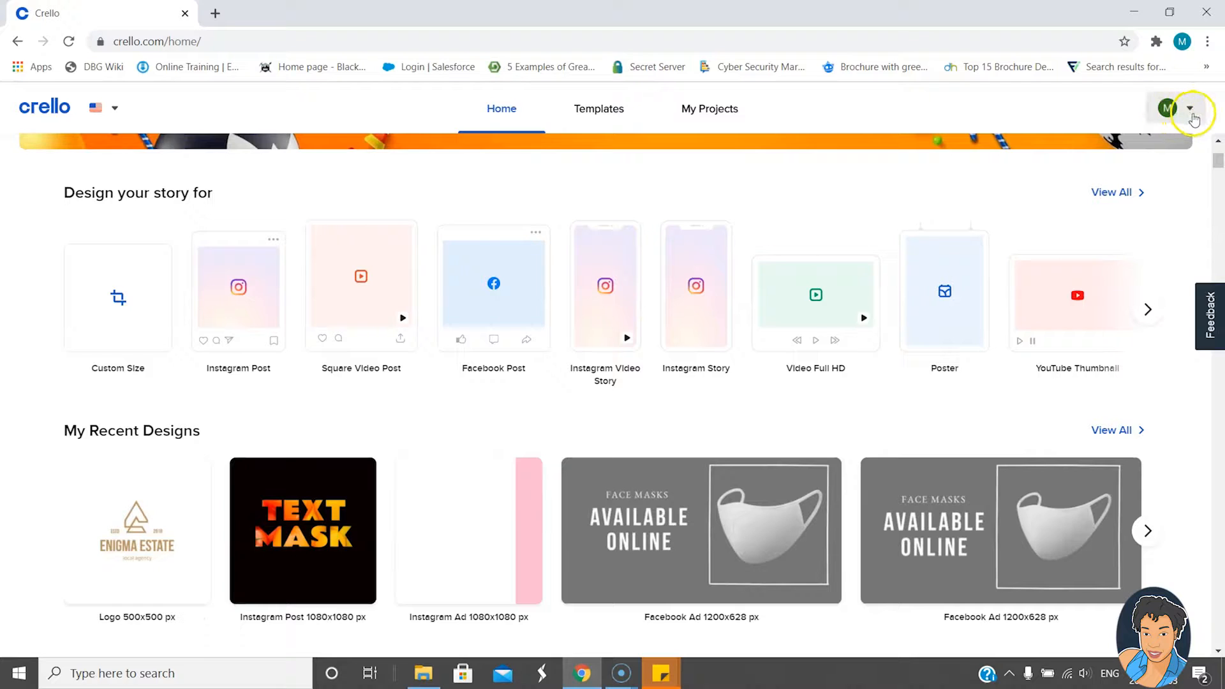
left_click(1190, 108)
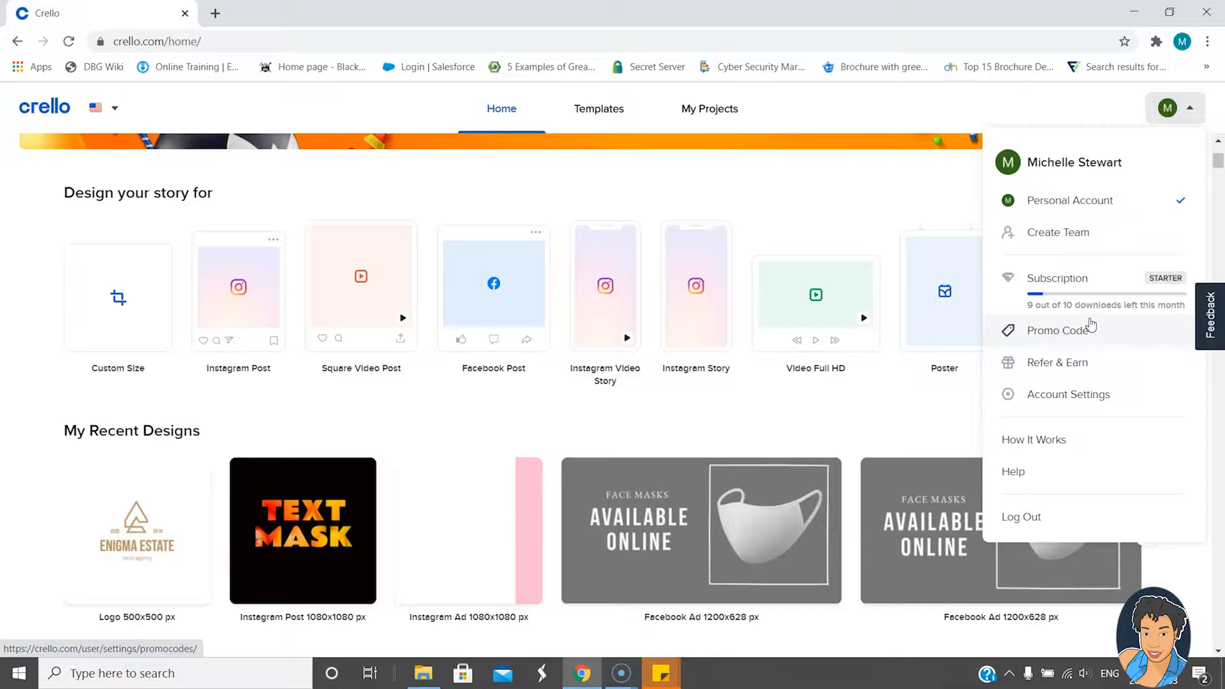
left_click(634, 190)
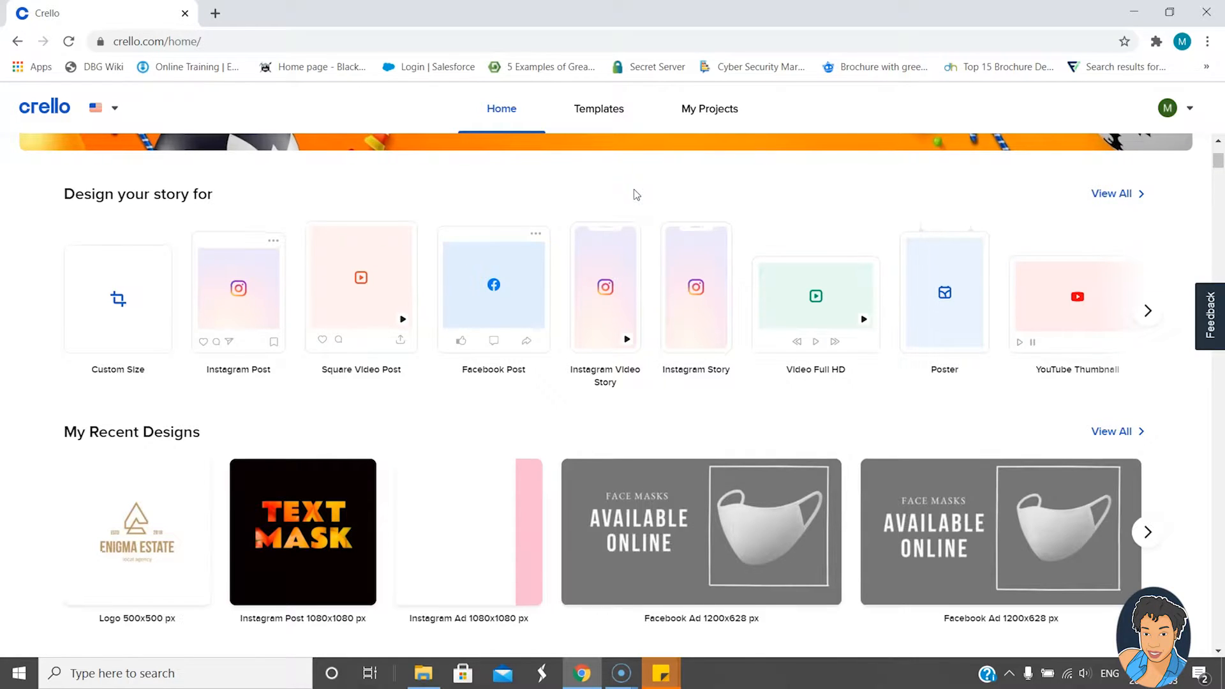
- Search the designs for "logo" and show the templates of the suggested Animated Logo format
scroll(634, 191, "up", 3)
left_click(491, 256)
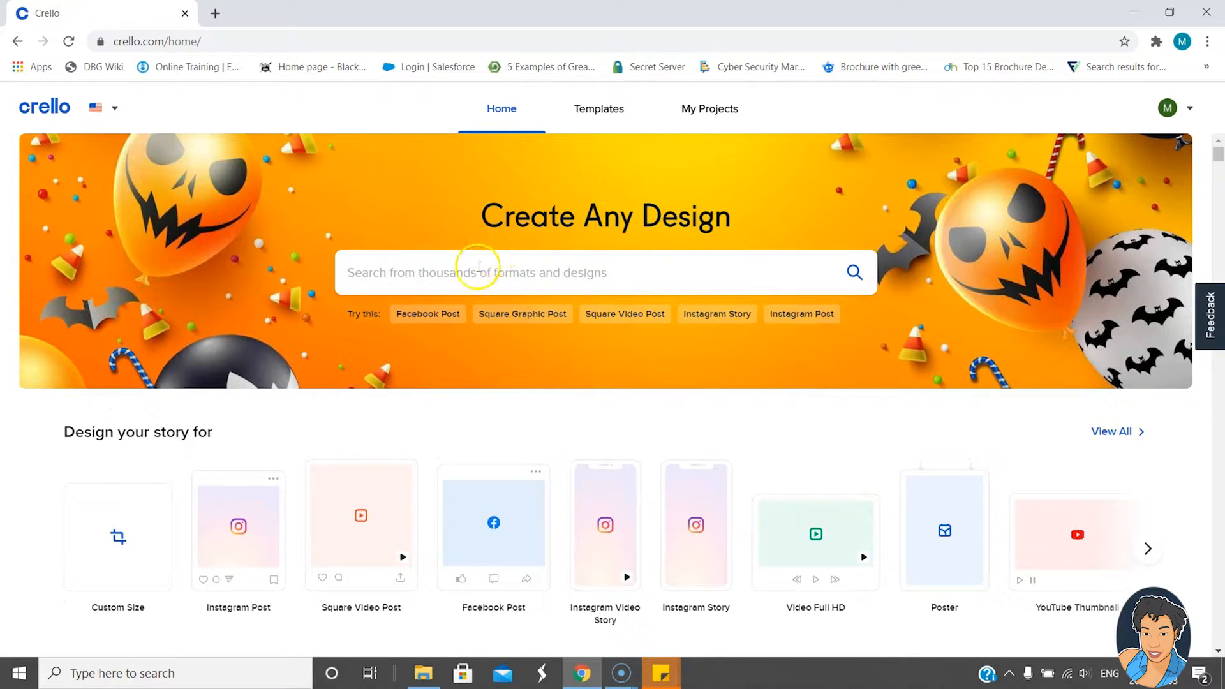
left_click(478, 268)
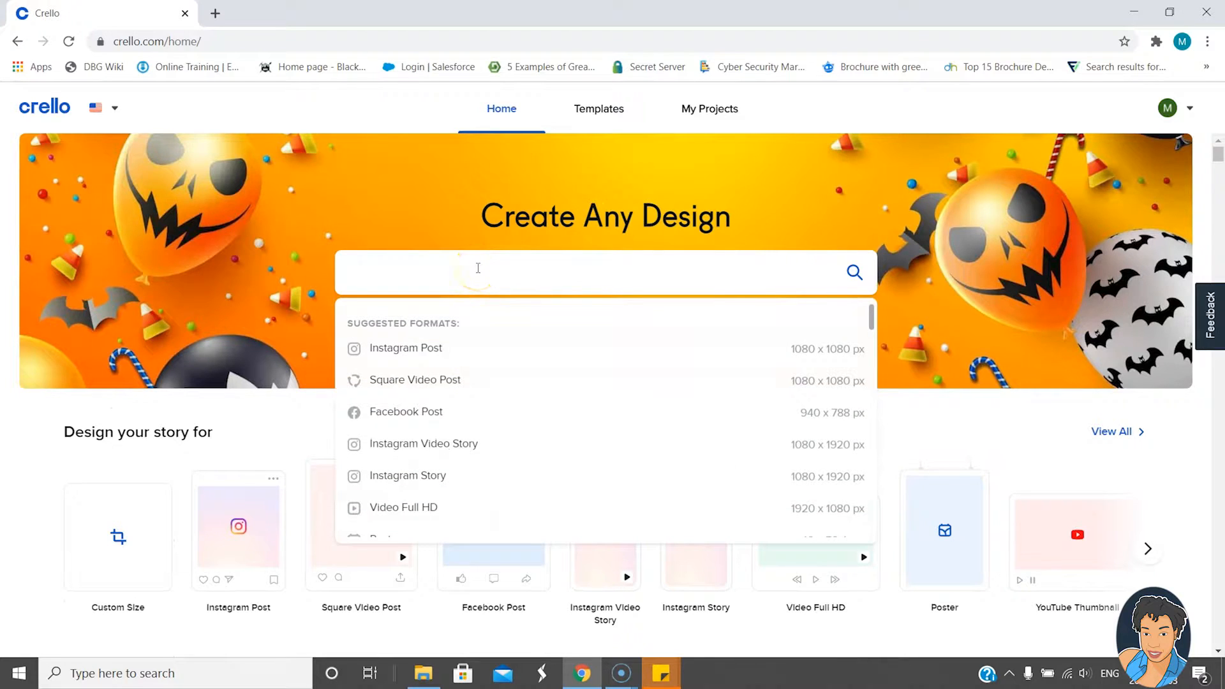
type("logo")
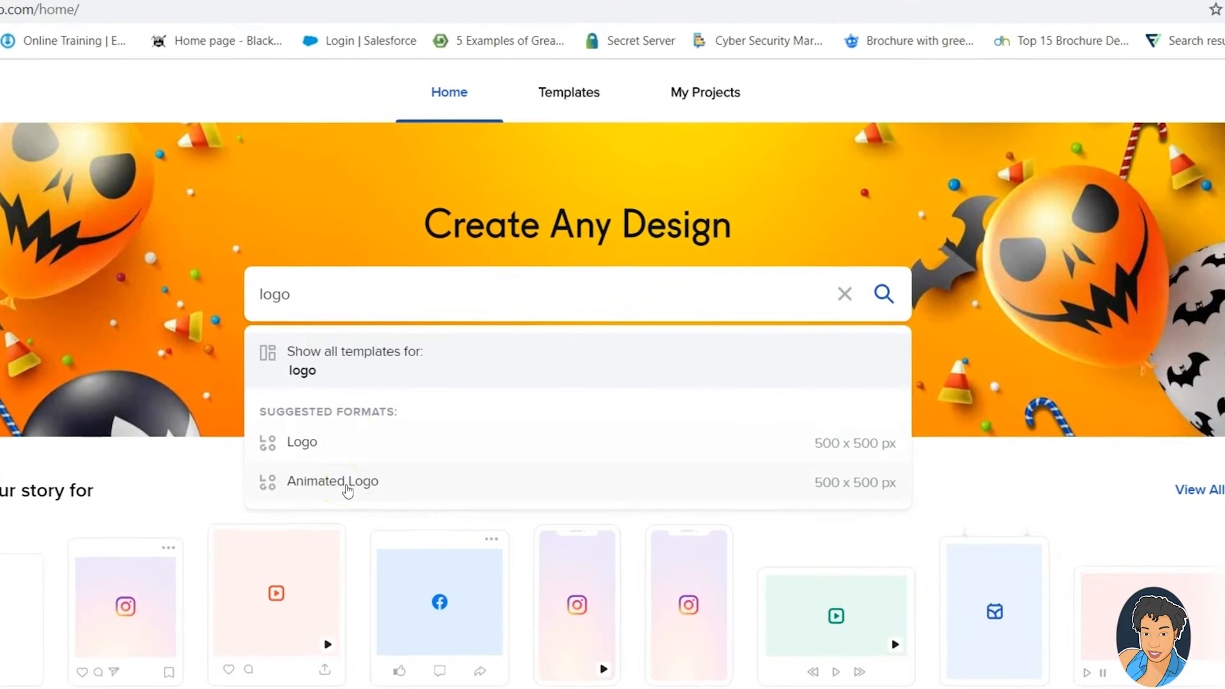
left_click(347, 487)
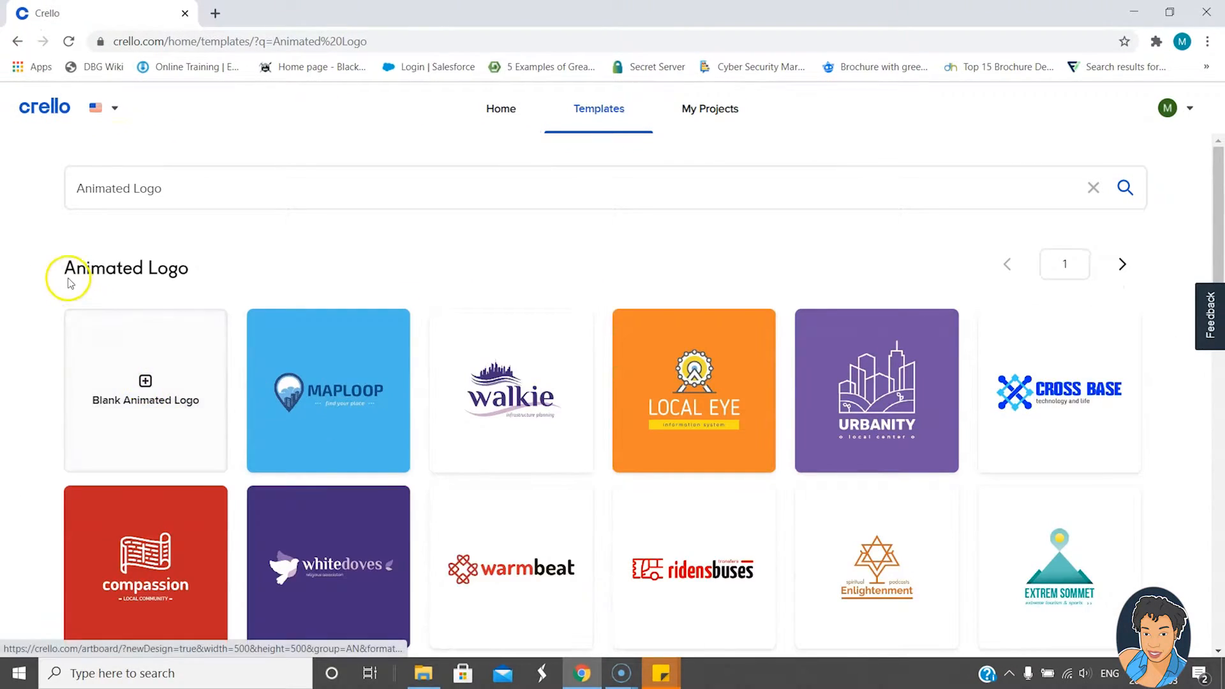
- Browse the animated logo templates and open the dark purple "glitti" one for editing
scroll(45, 265, "down", 3)
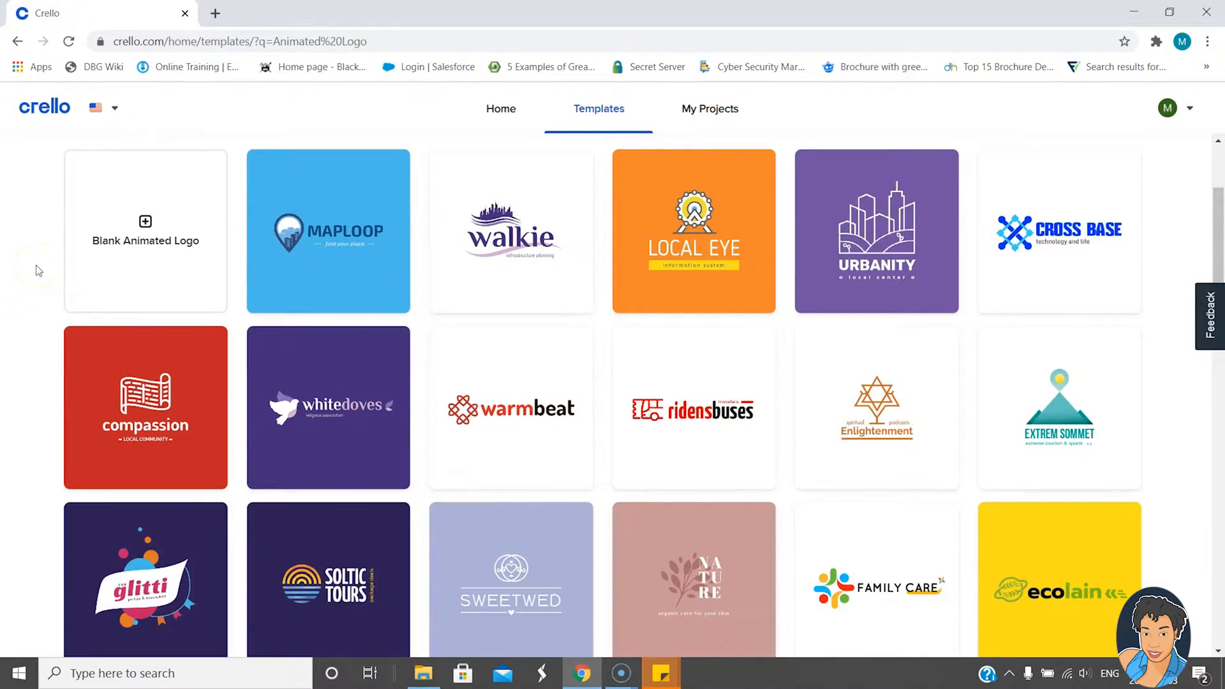
scroll(39, 270, "down", 1)
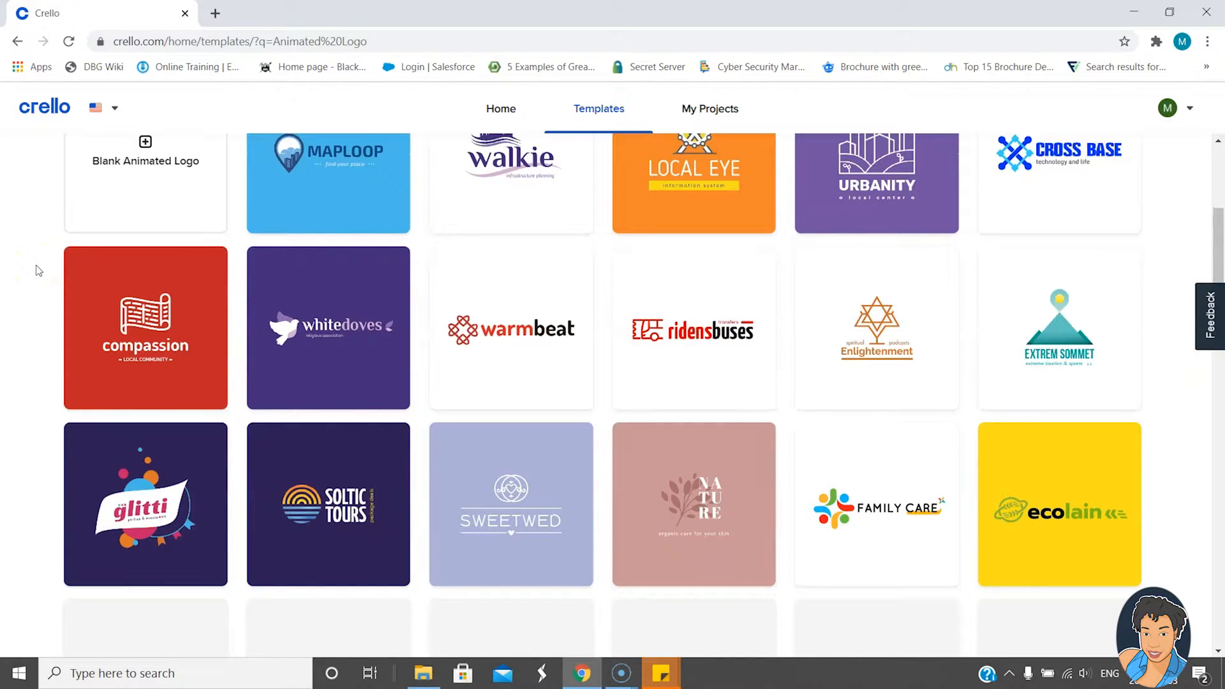
scroll(39, 271, "down", 1)
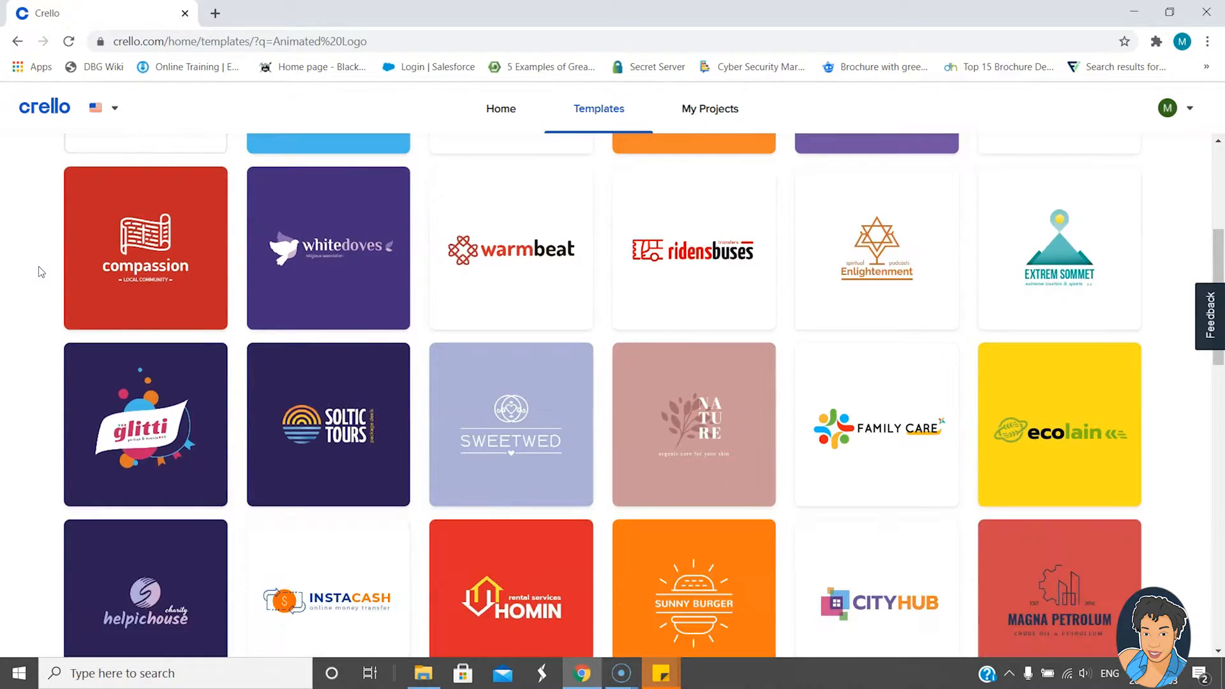
scroll(39, 268, "down", 1)
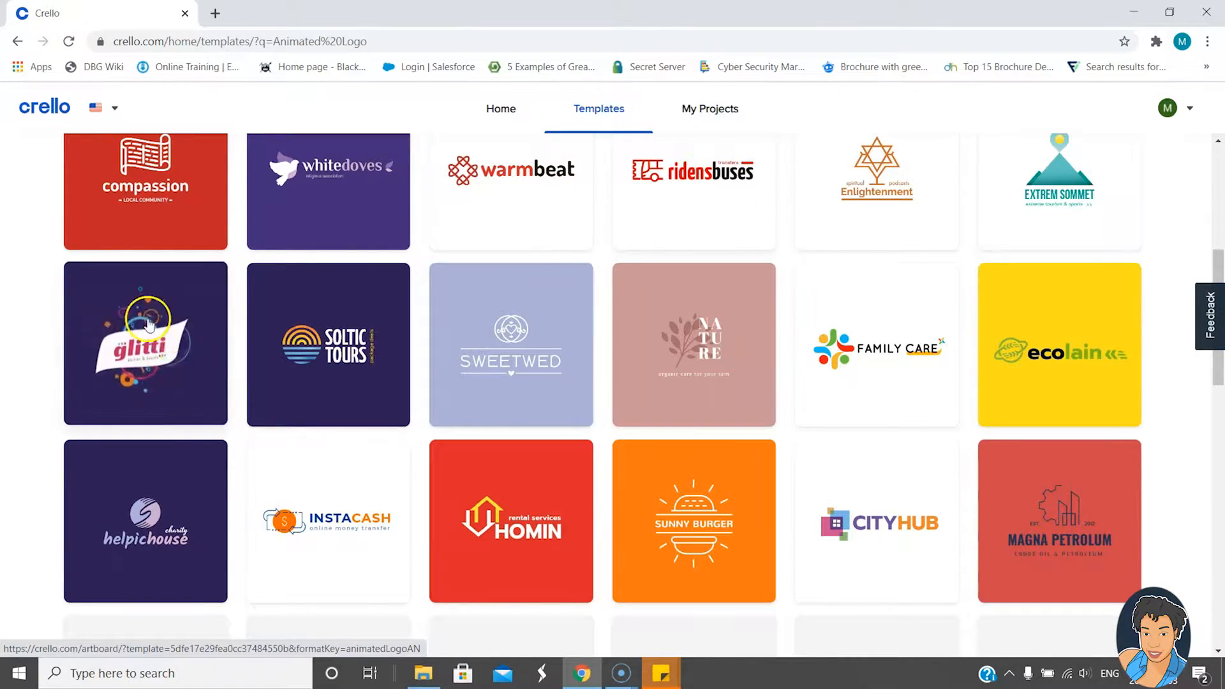
scroll(29, 369, "down", 1)
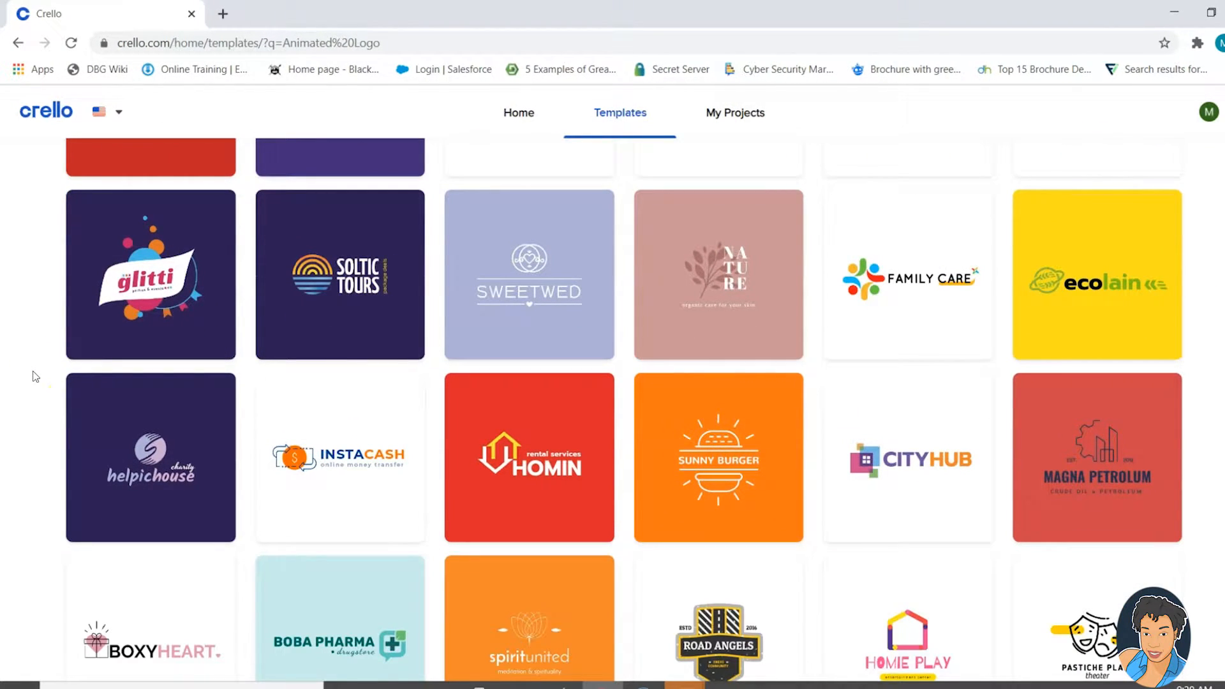
left_click(153, 288)
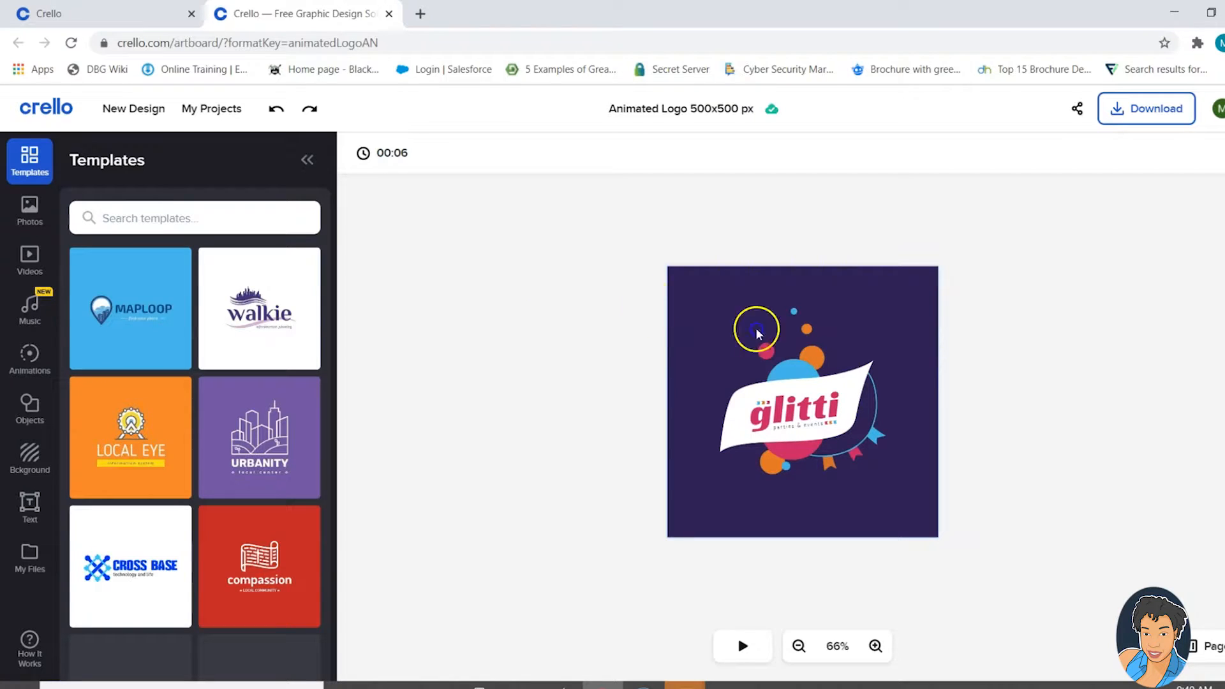
- Try yellow and light grey preset fills on the logo's background, and set it to the custom lime colour #CDF005
left_click(701, 316)
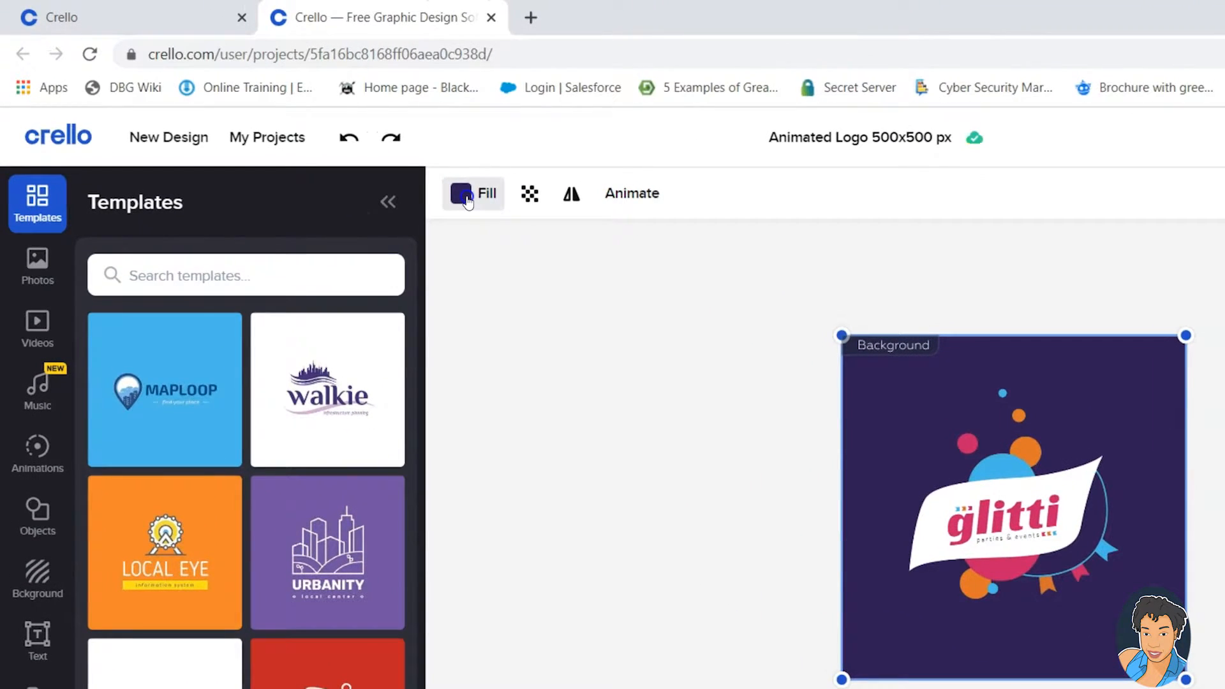
left_click(468, 201)
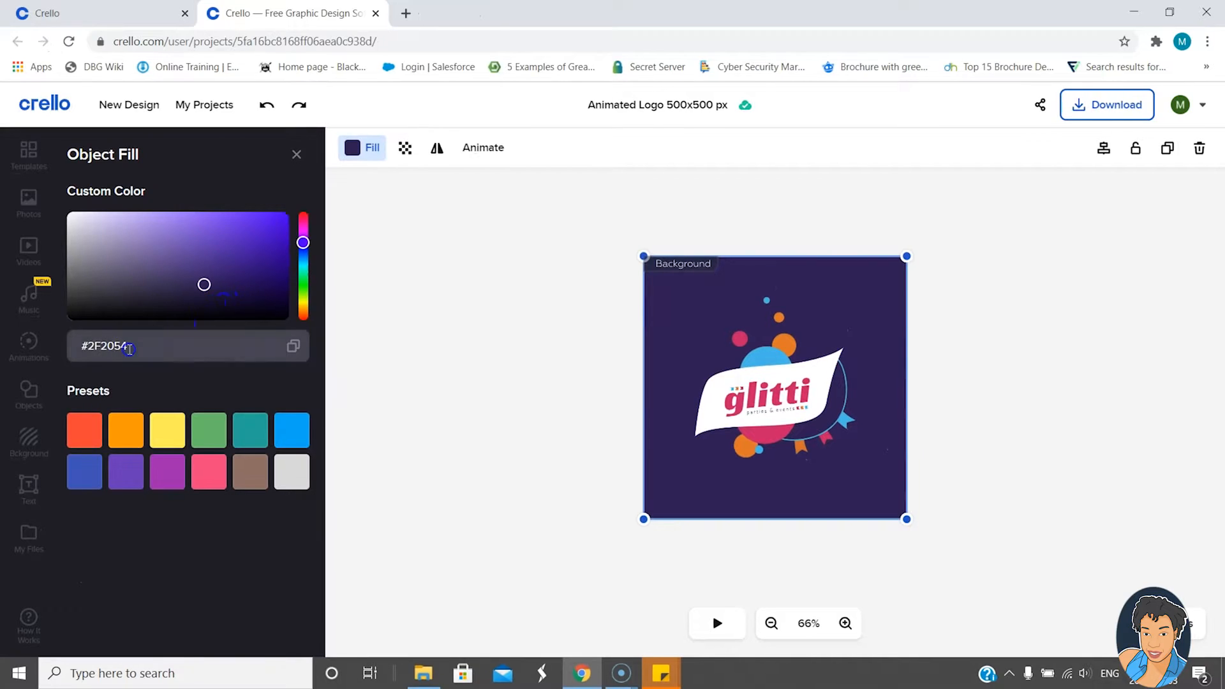
left_click(85, 349)
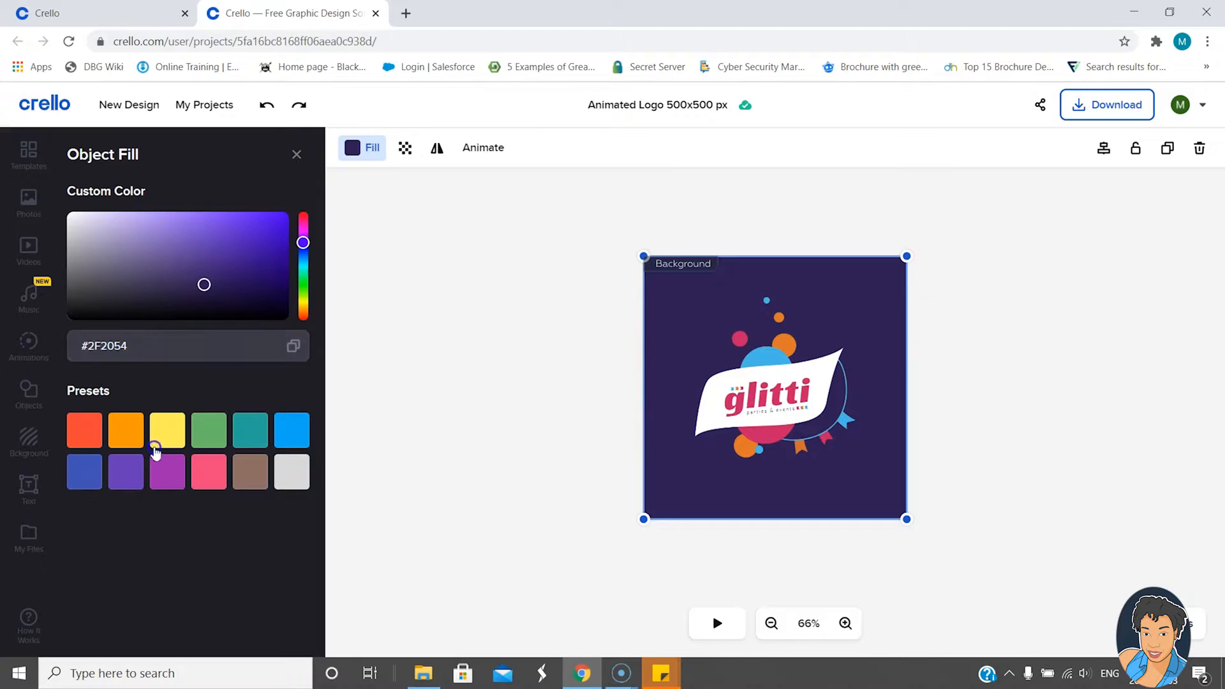
left_click(165, 436)
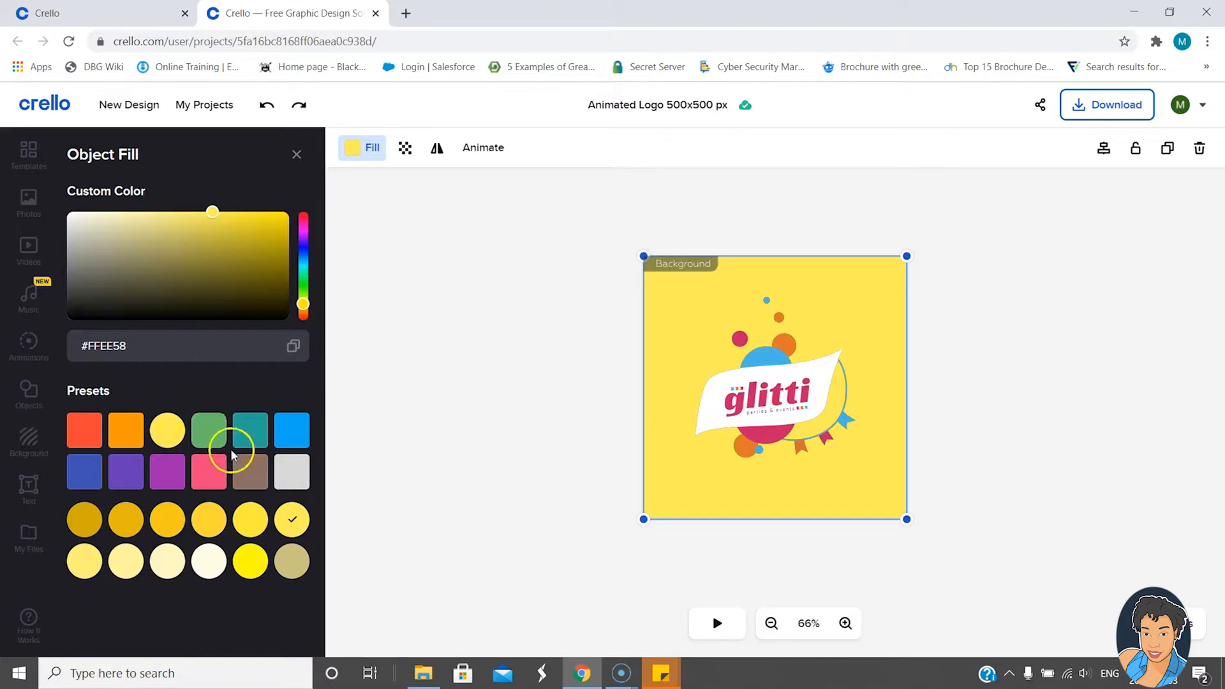
left_click(252, 475)
left_click(293, 471)
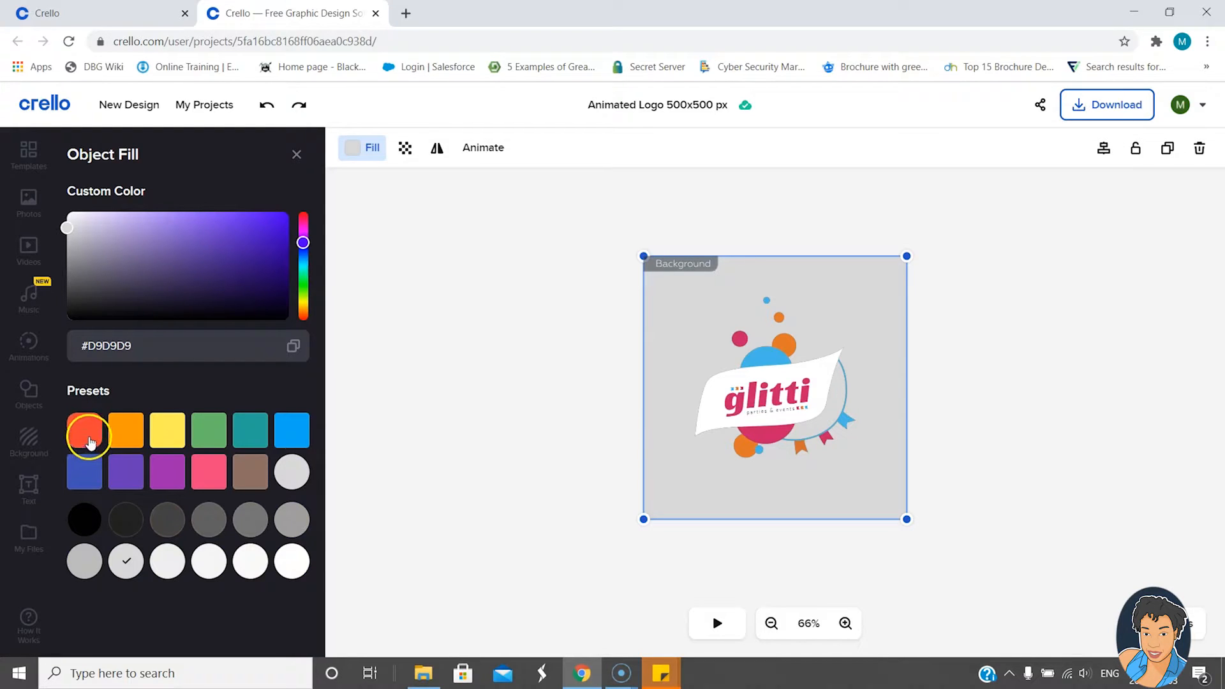
left_click(300, 240)
left_click_drag(300, 241, 304, 300)
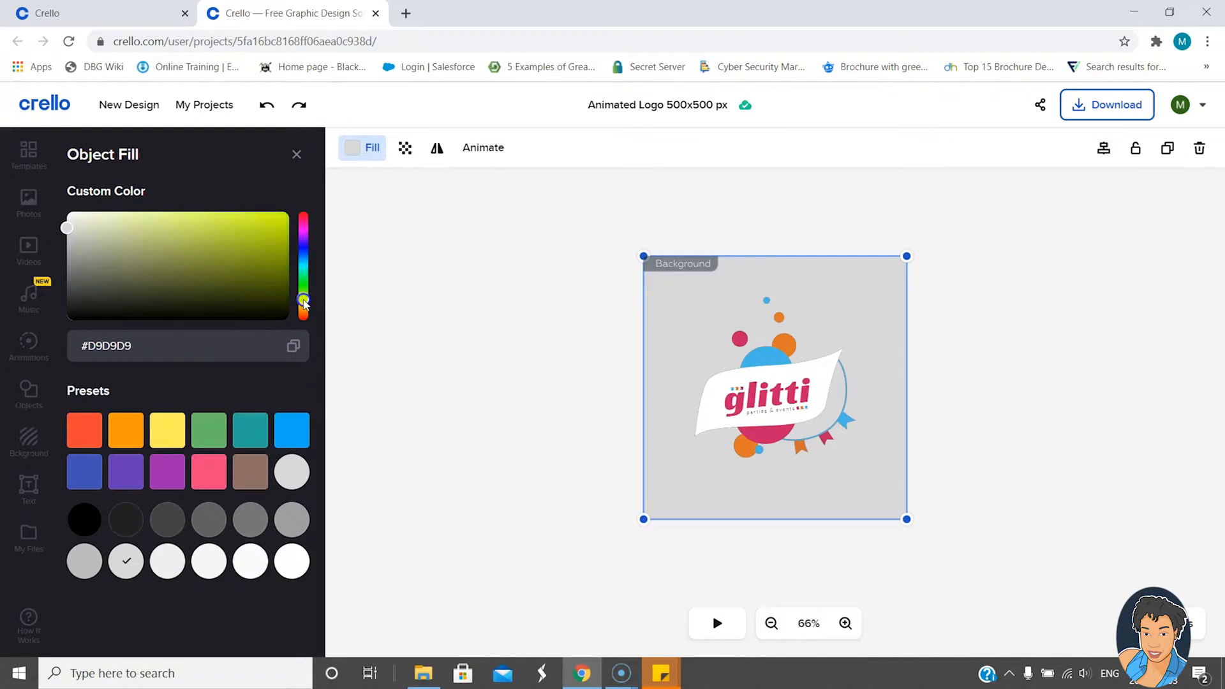
left_click(284, 220)
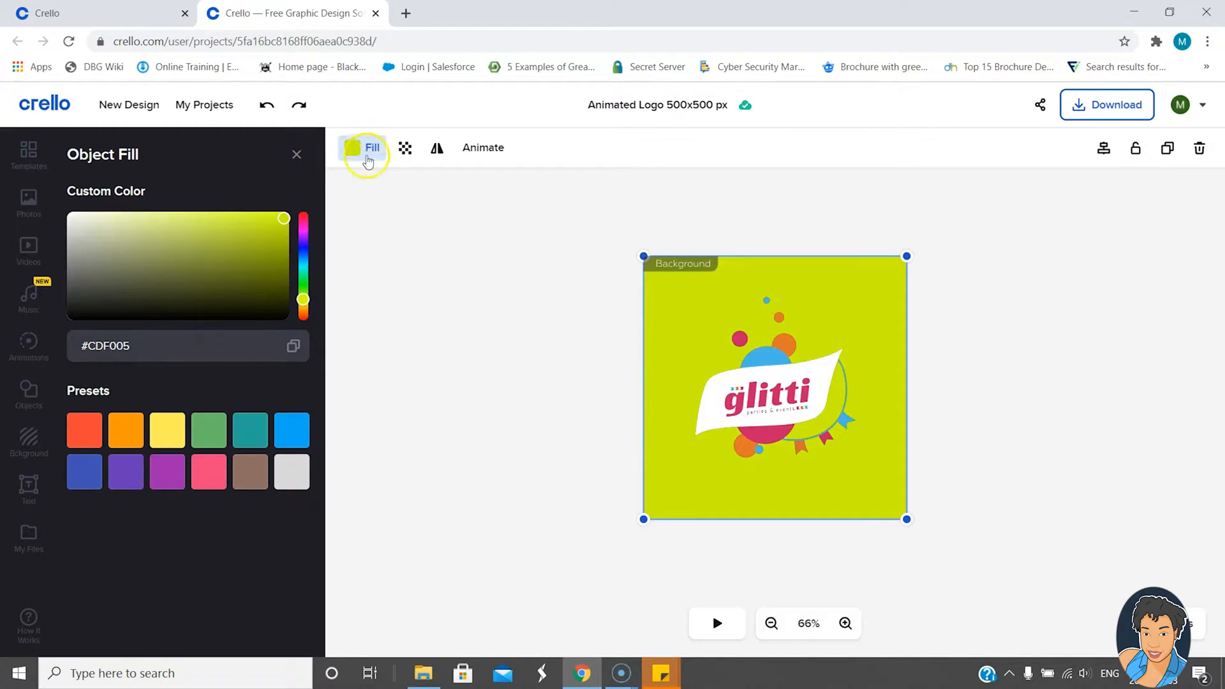
left_click(381, 205)
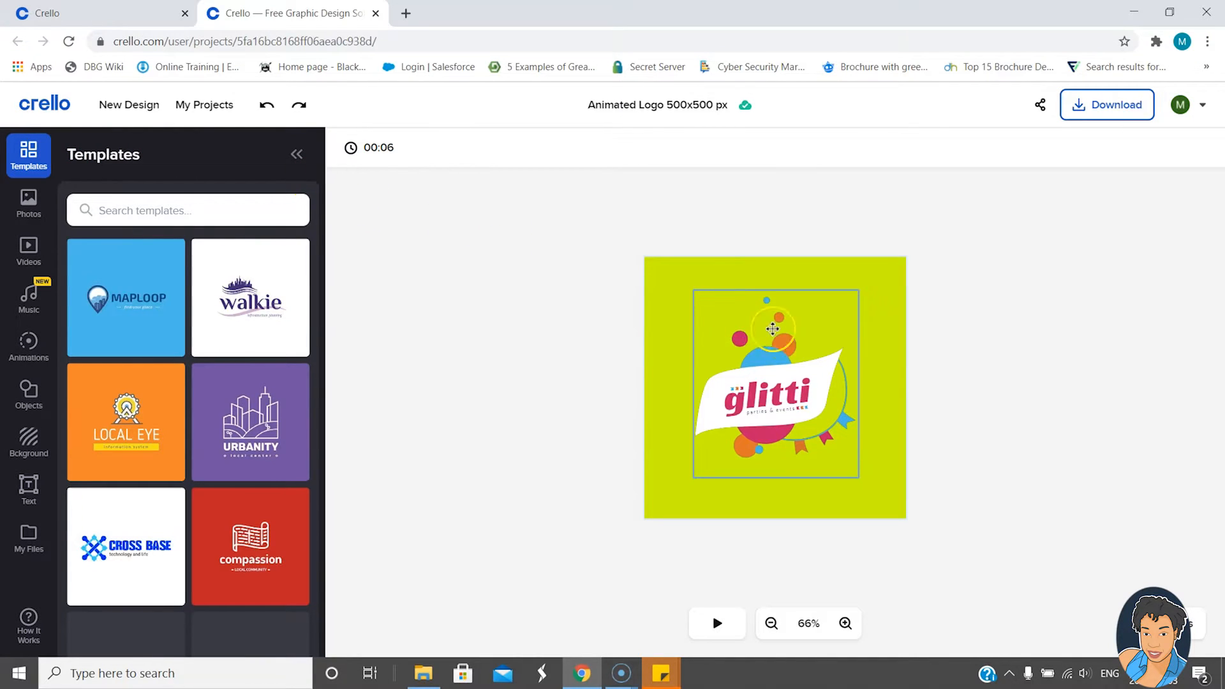
left_click(672, 287)
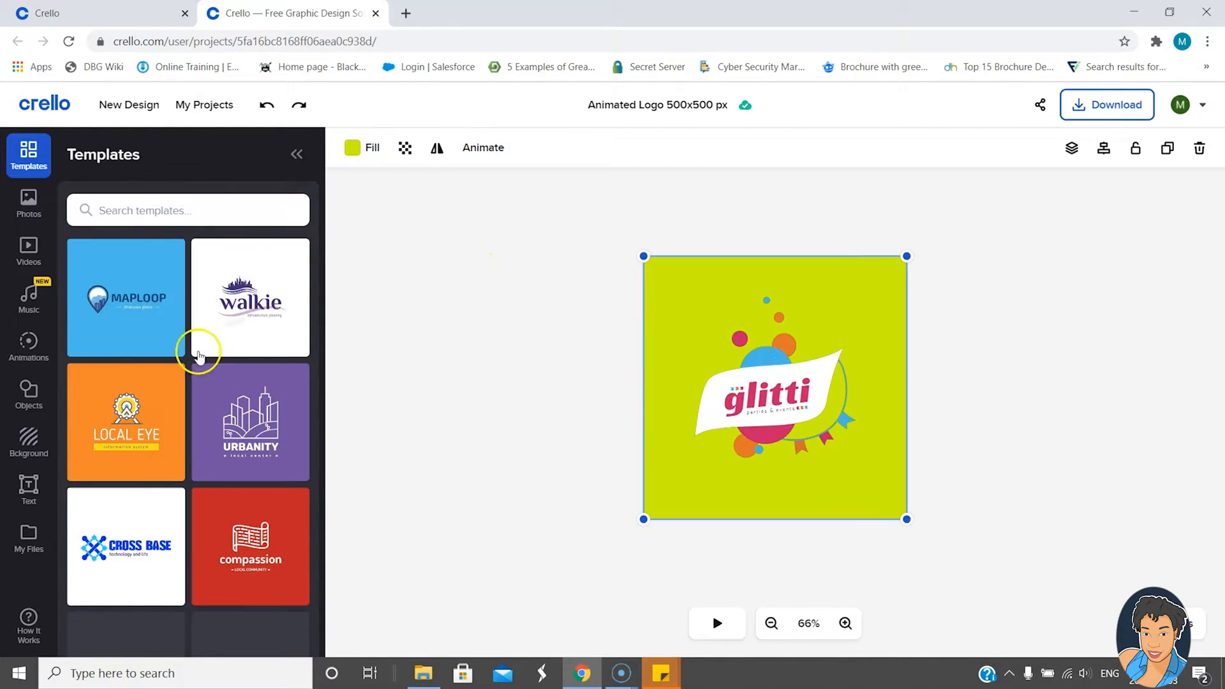
- Change the font of the "glitti" text to Righteous, after trying Rock_Salt
left_click(755, 397)
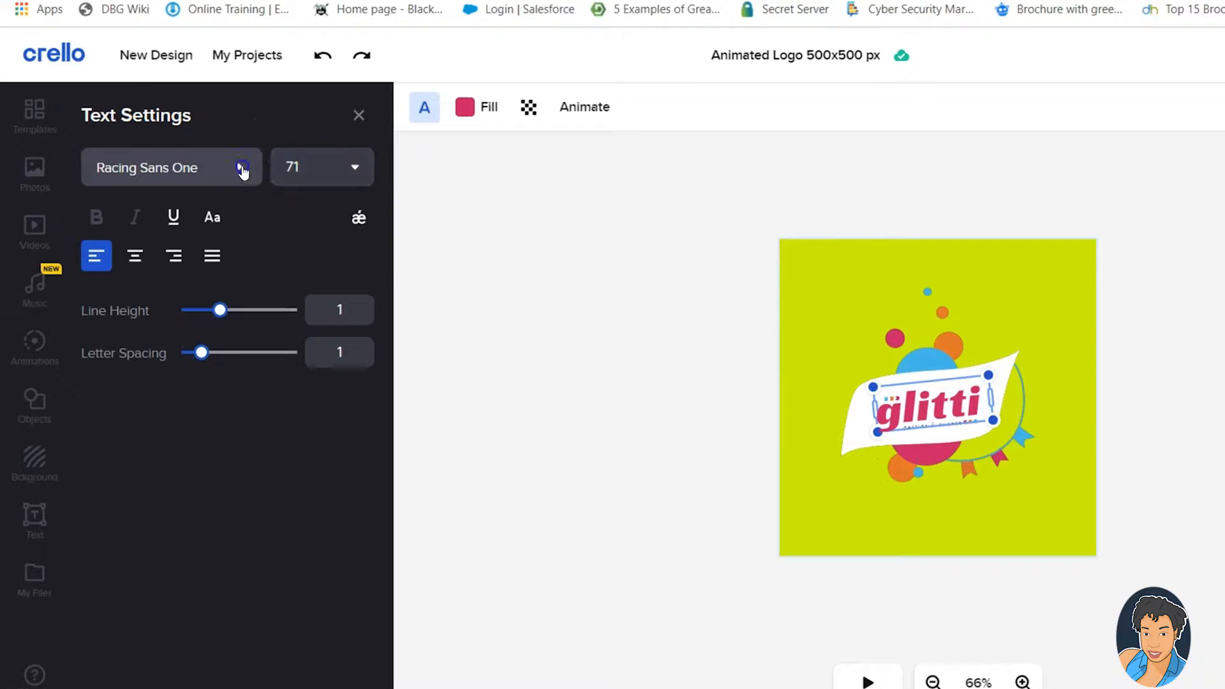
left_click(242, 167)
scroll(183, 332, "down", 5)
scroll(183, 377, "down", 2)
left_click(156, 611)
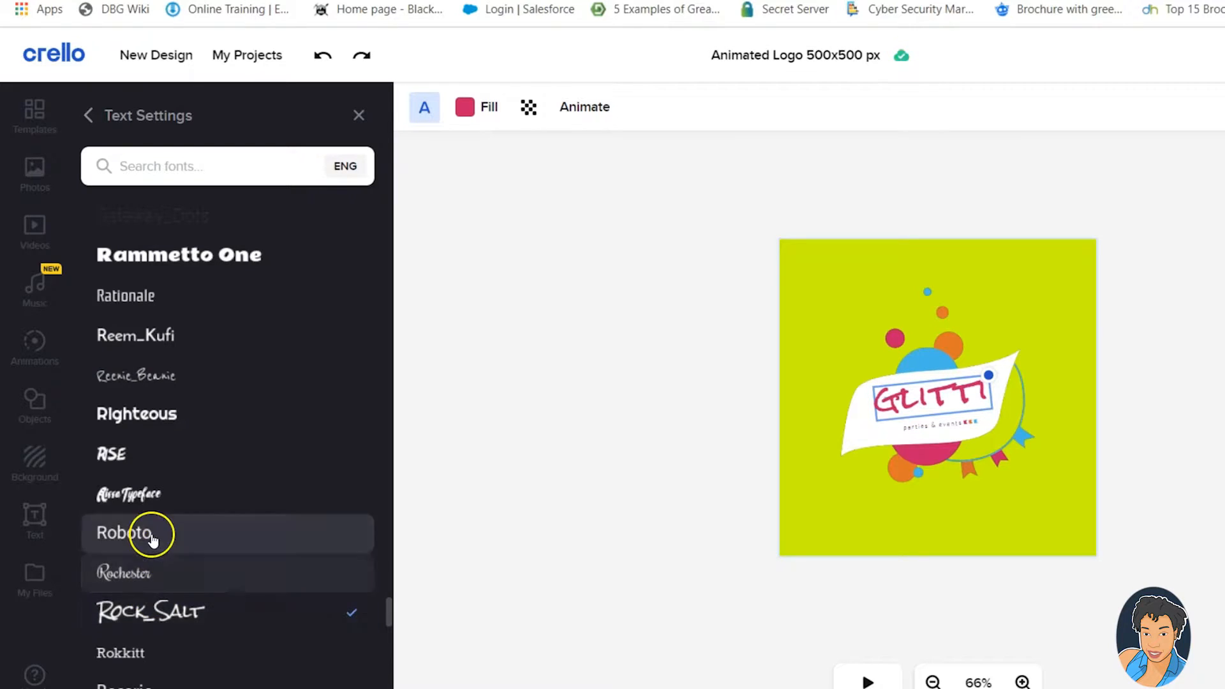
left_click(131, 490)
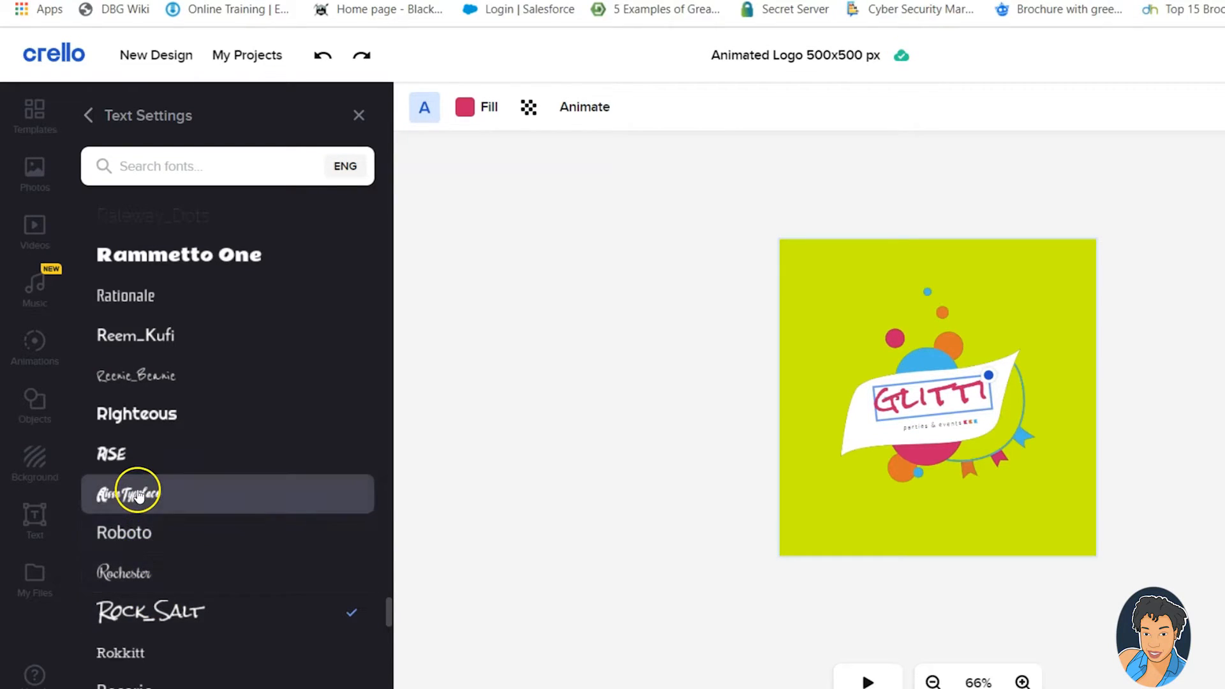
left_click(137, 416)
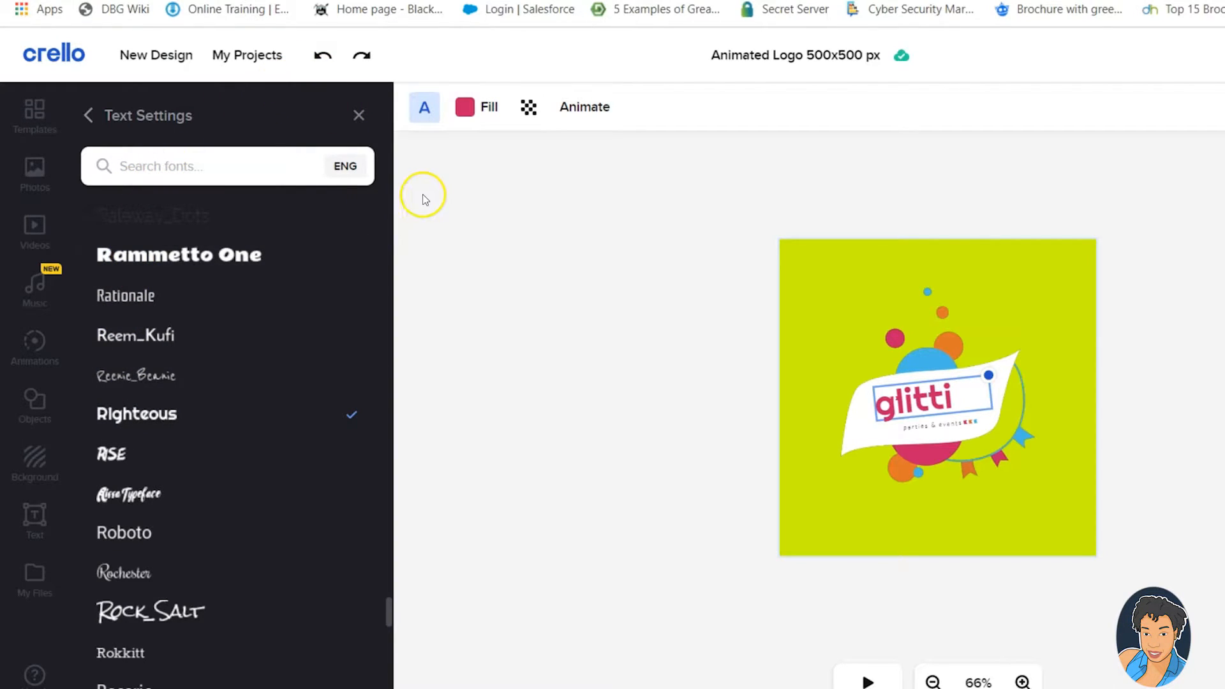
- Undo the "glitti" font change and the lime background fill, and play the logo animation
left_click(323, 59)
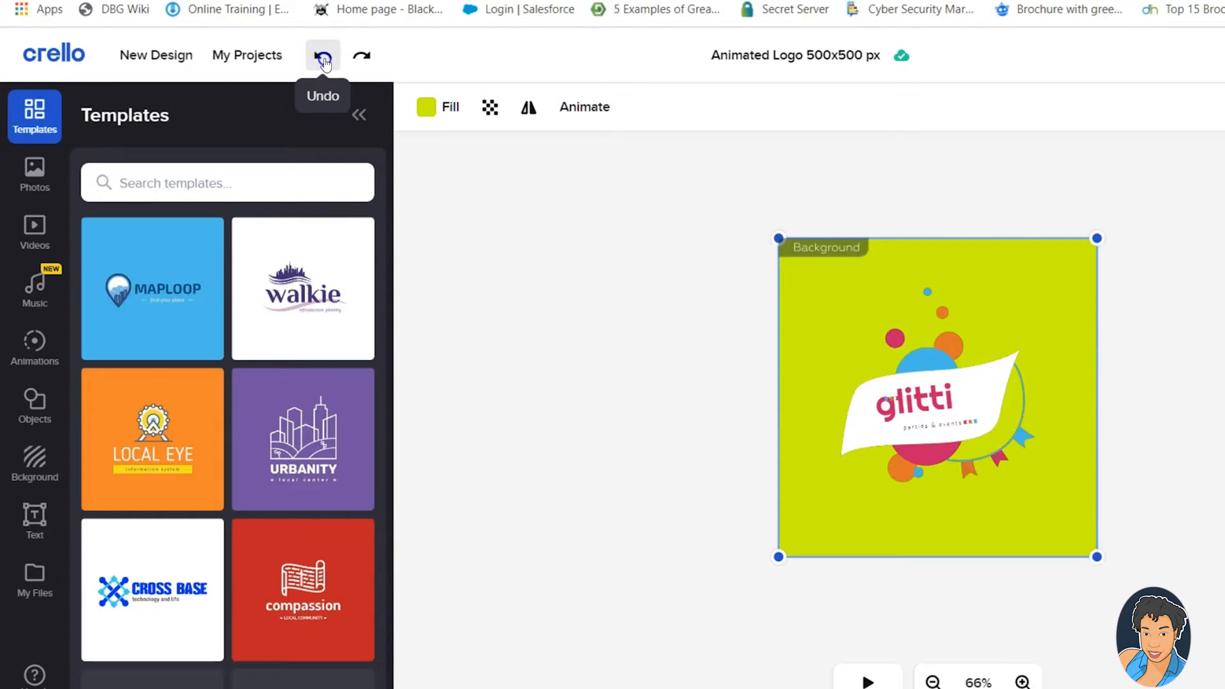
left_click(324, 59)
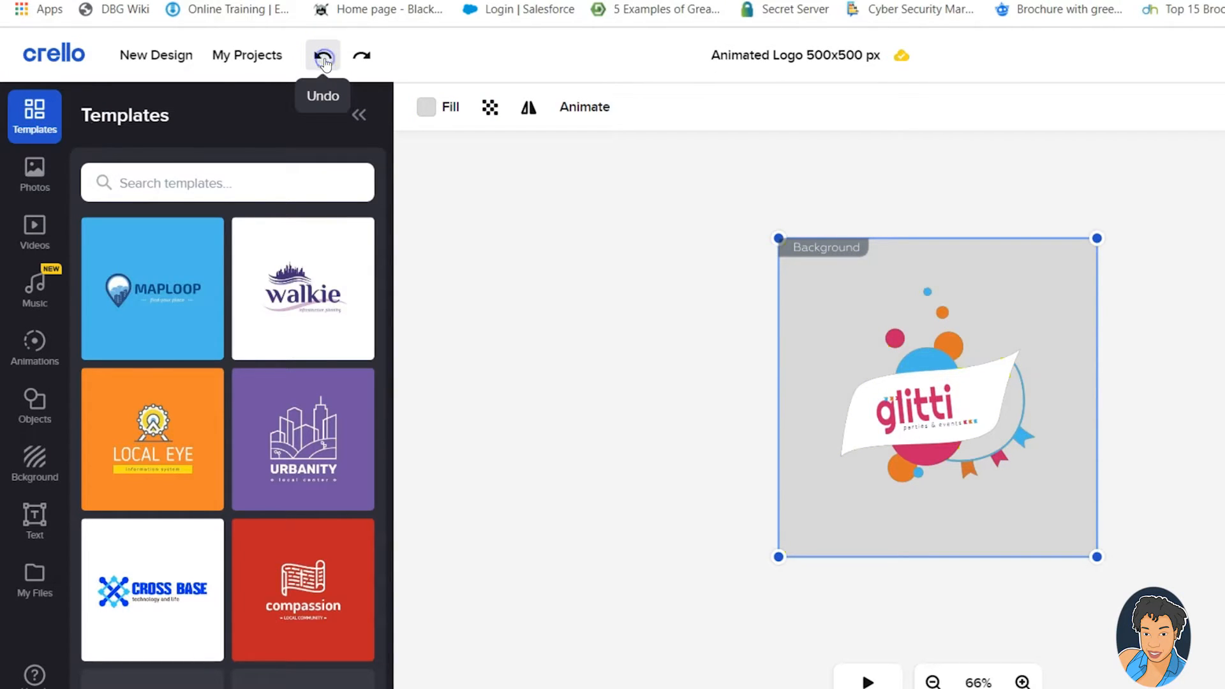
left_click(321, 52)
left_click(648, 339)
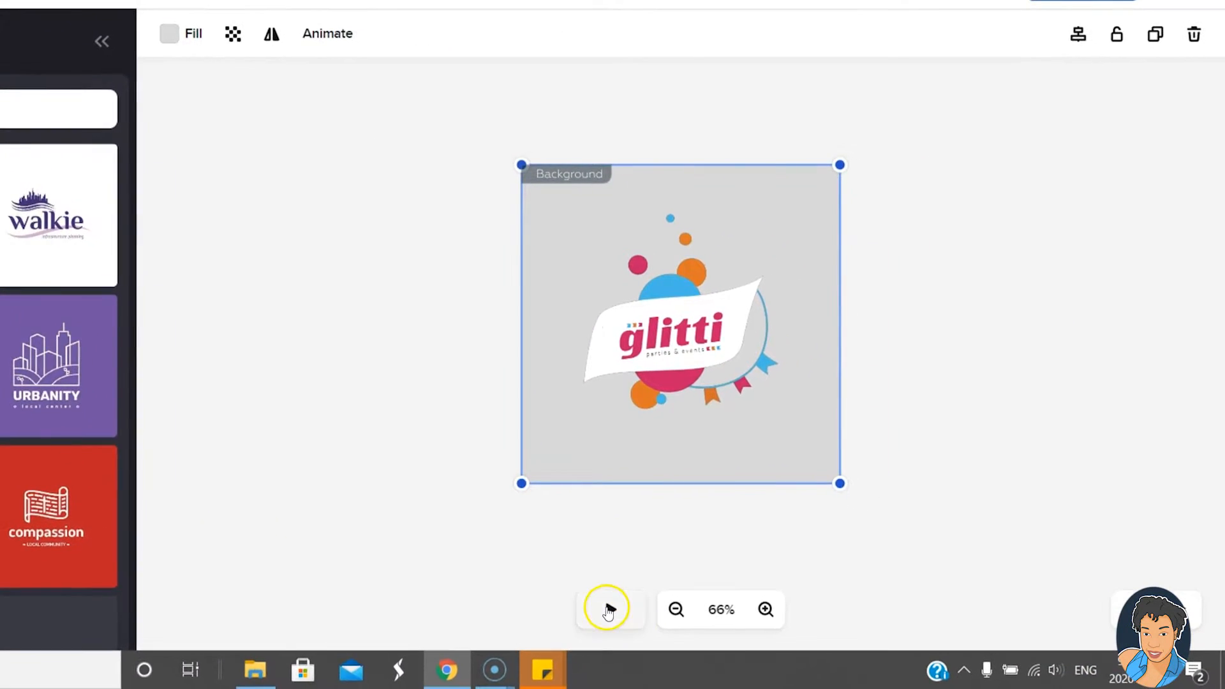
left_click(606, 609)
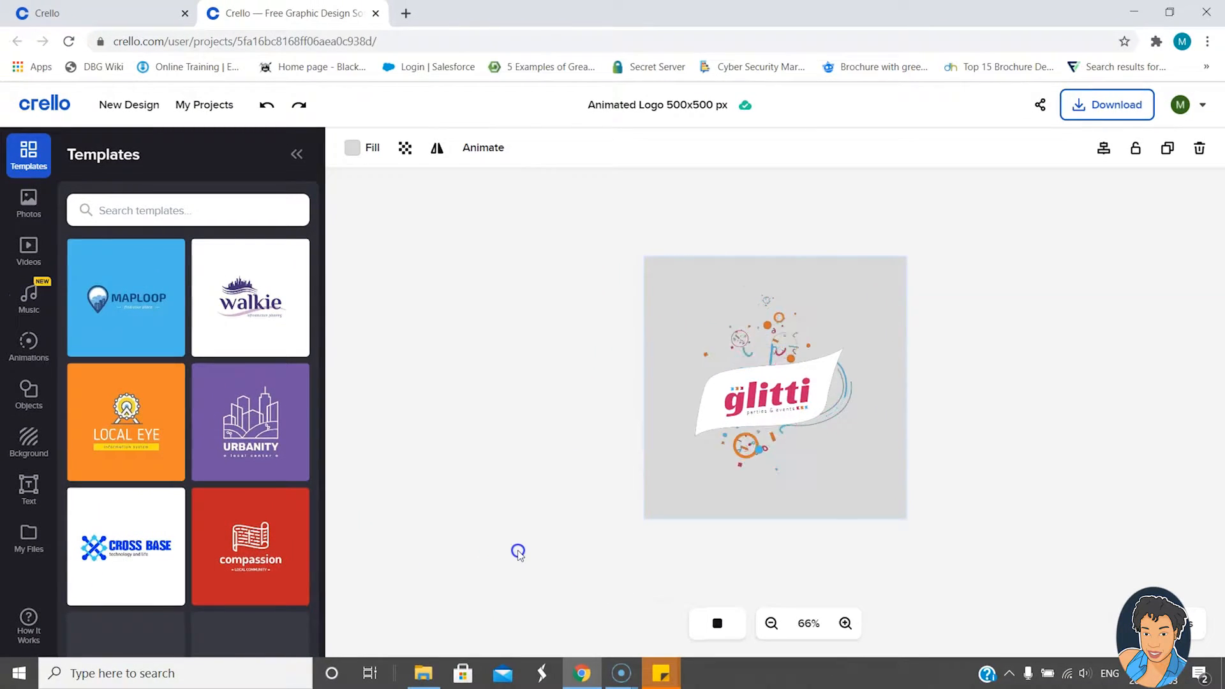
- Fill the logo's background with the yellow preset #FFEE58 and preview the animation
left_click(354, 154)
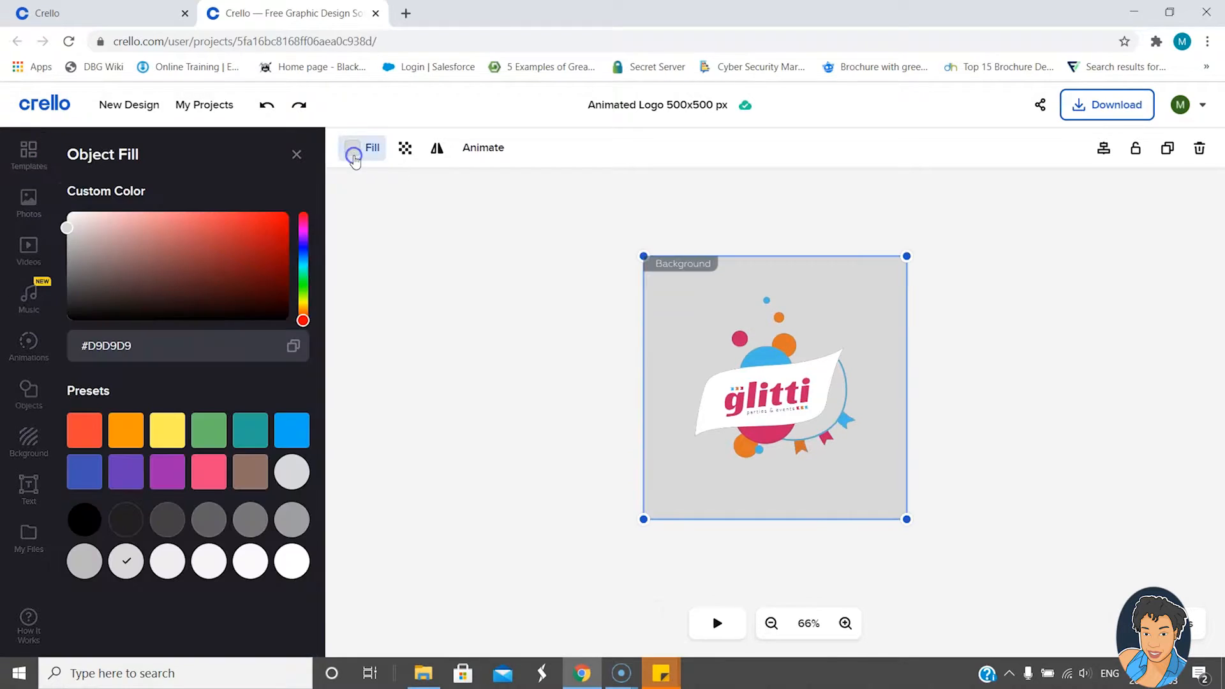
left_click(168, 431)
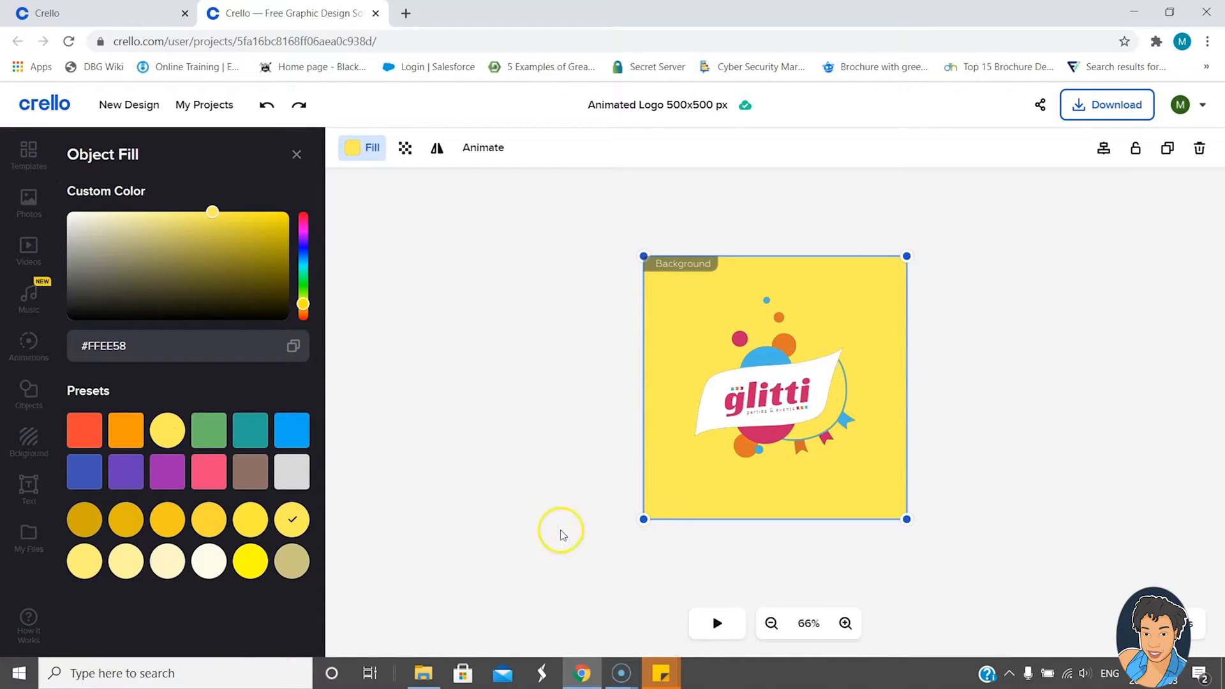
left_click(719, 626)
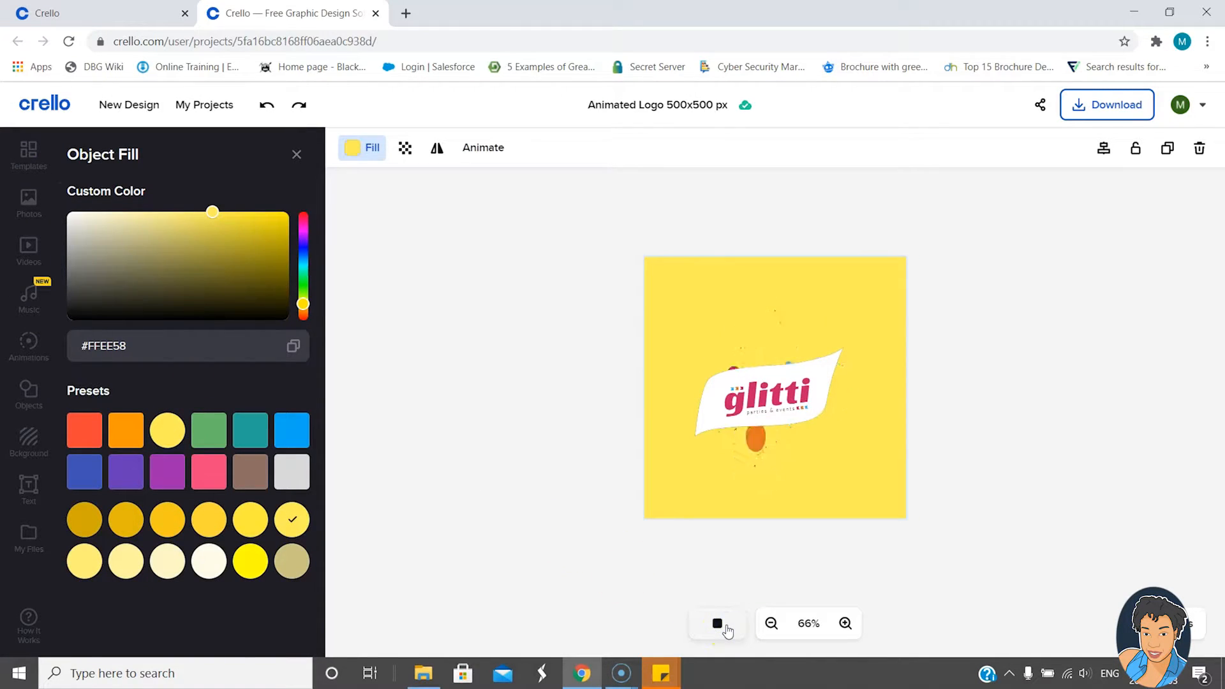
left_click(497, 387)
left_click(376, 160)
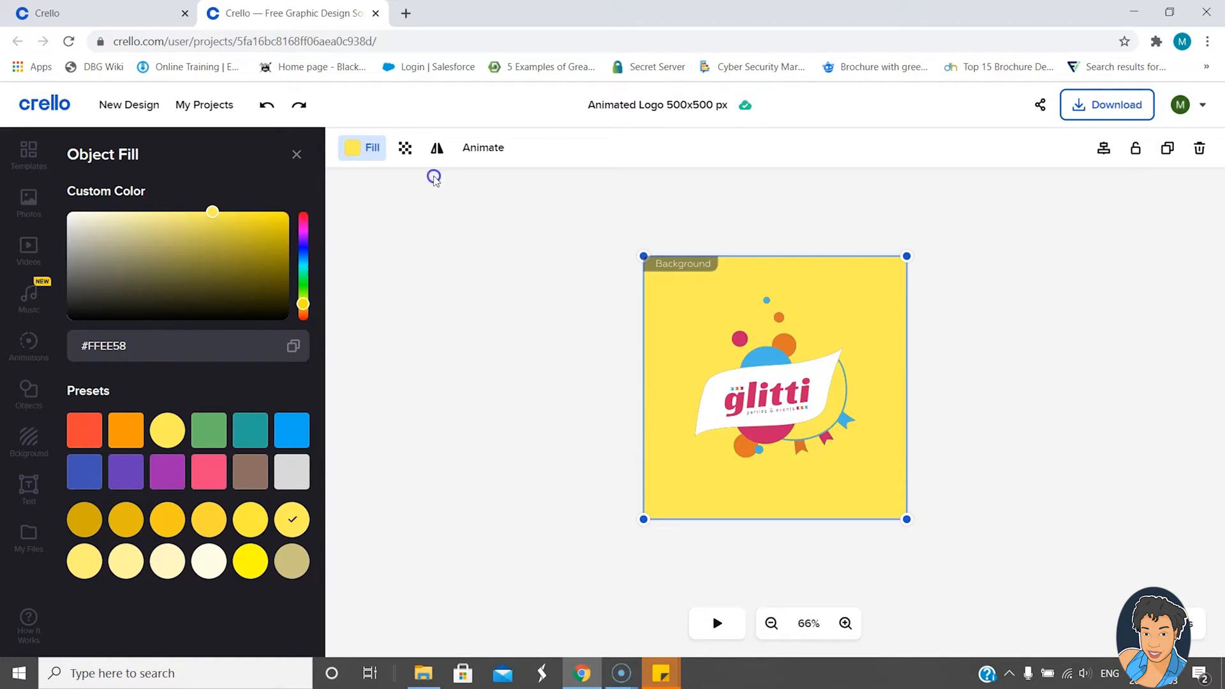
- Try out the transparency adjustment on the yellow background and leave it at 100
left_click(406, 151)
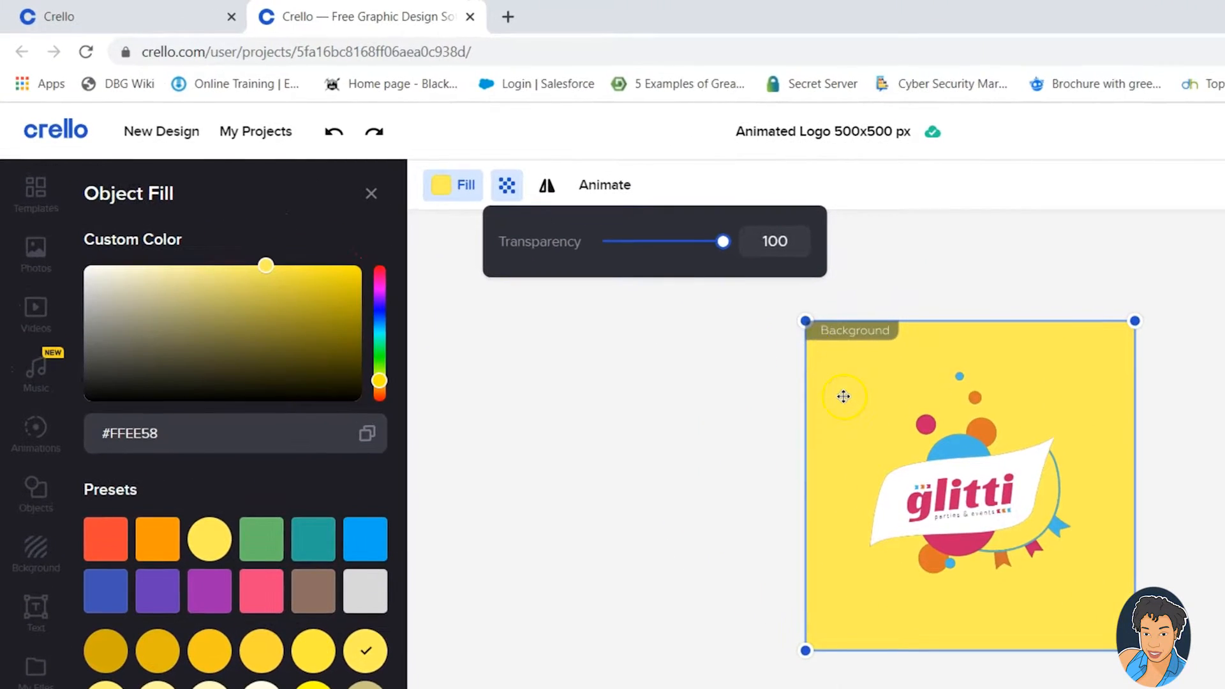
left_click(672, 316)
left_click(507, 185)
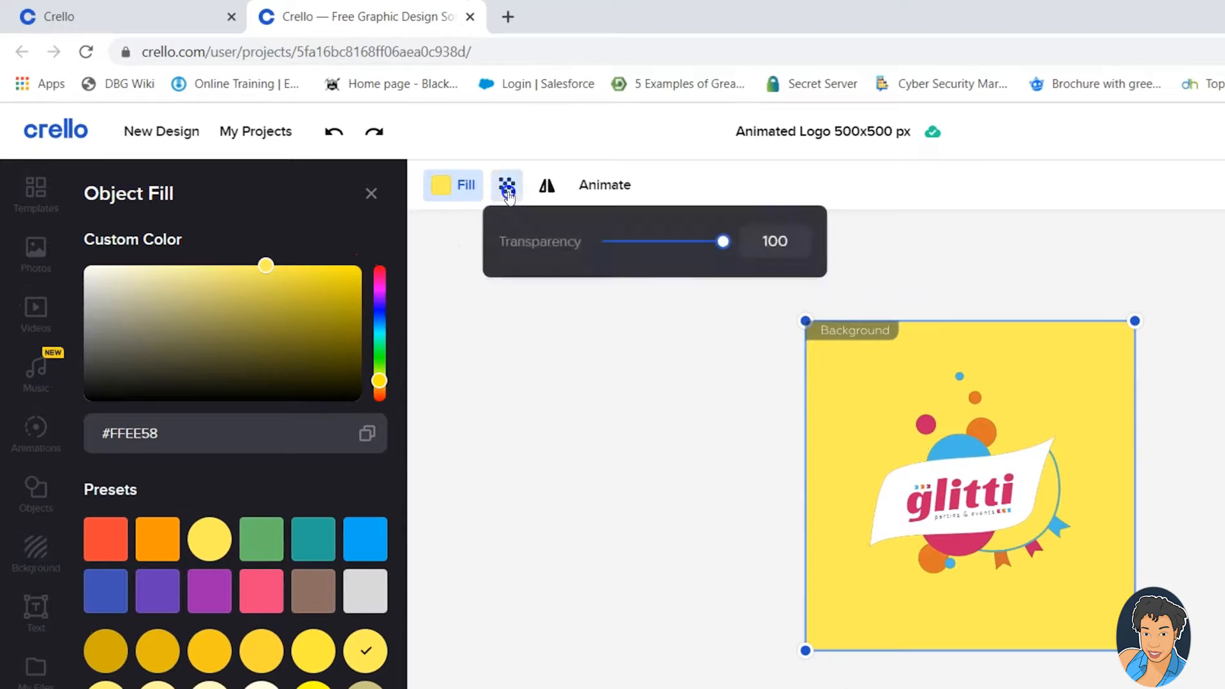
left_click_drag(678, 245, 734, 267)
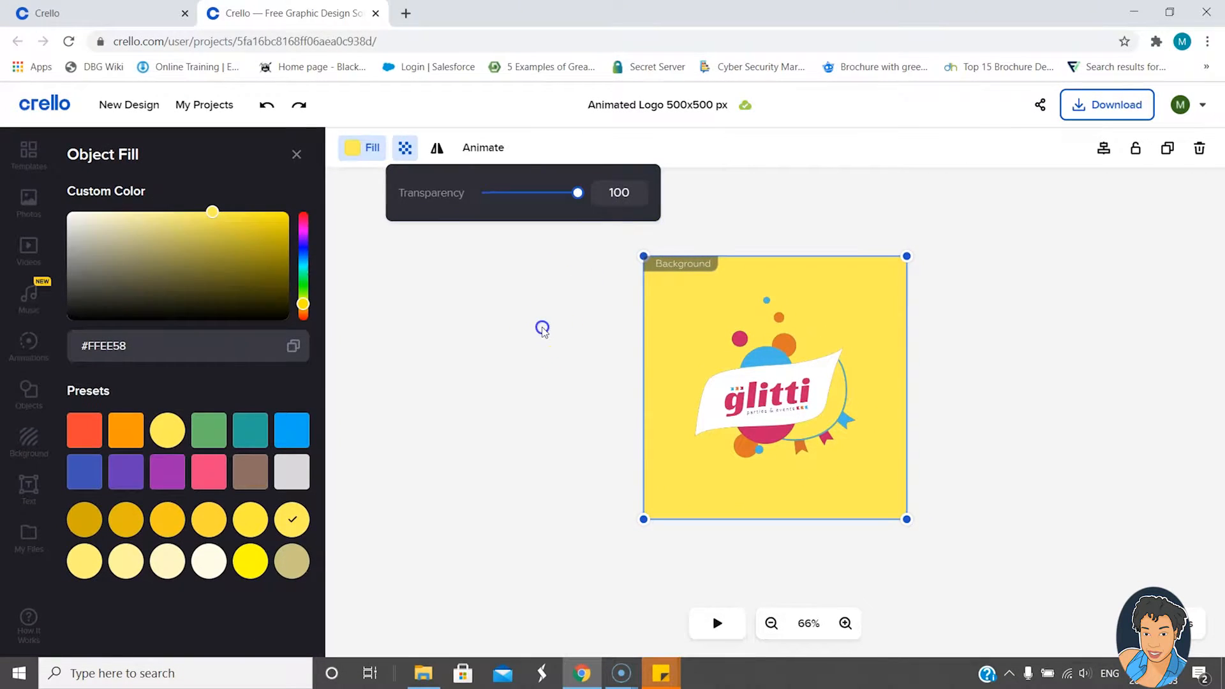
left_click(543, 329)
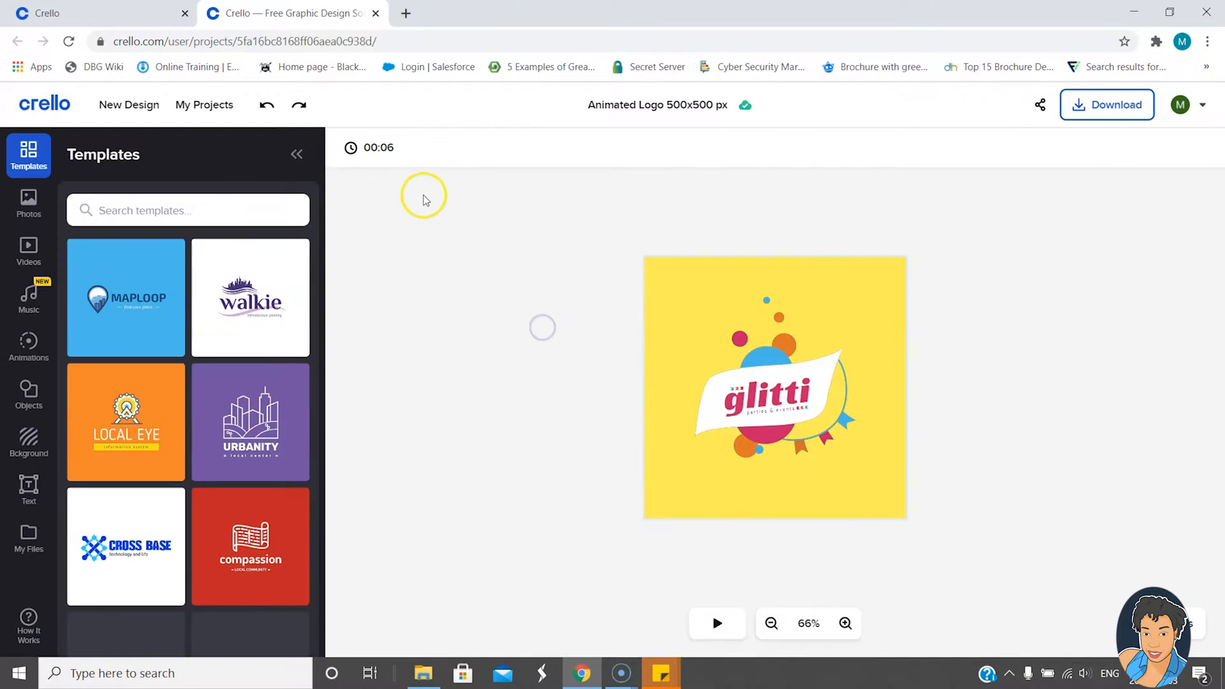
- Show the flip options available for the yellow background and close them without applying one
left_click(691, 291)
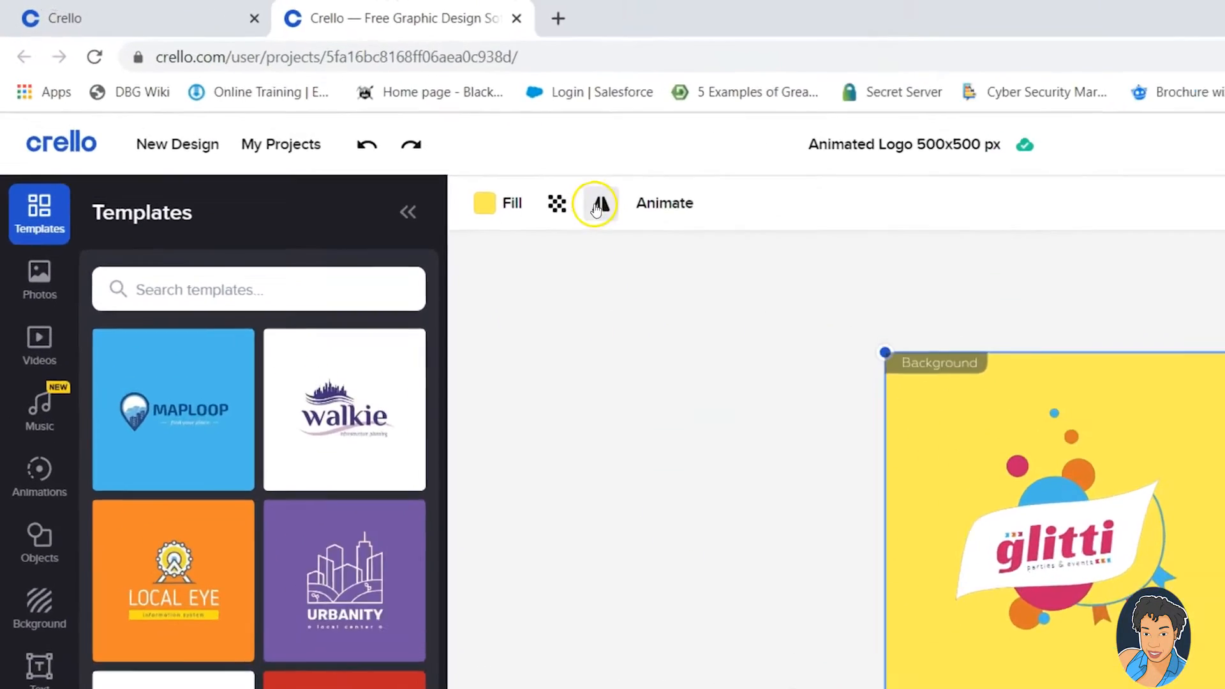
left_click(445, 150)
left_click(782, 332)
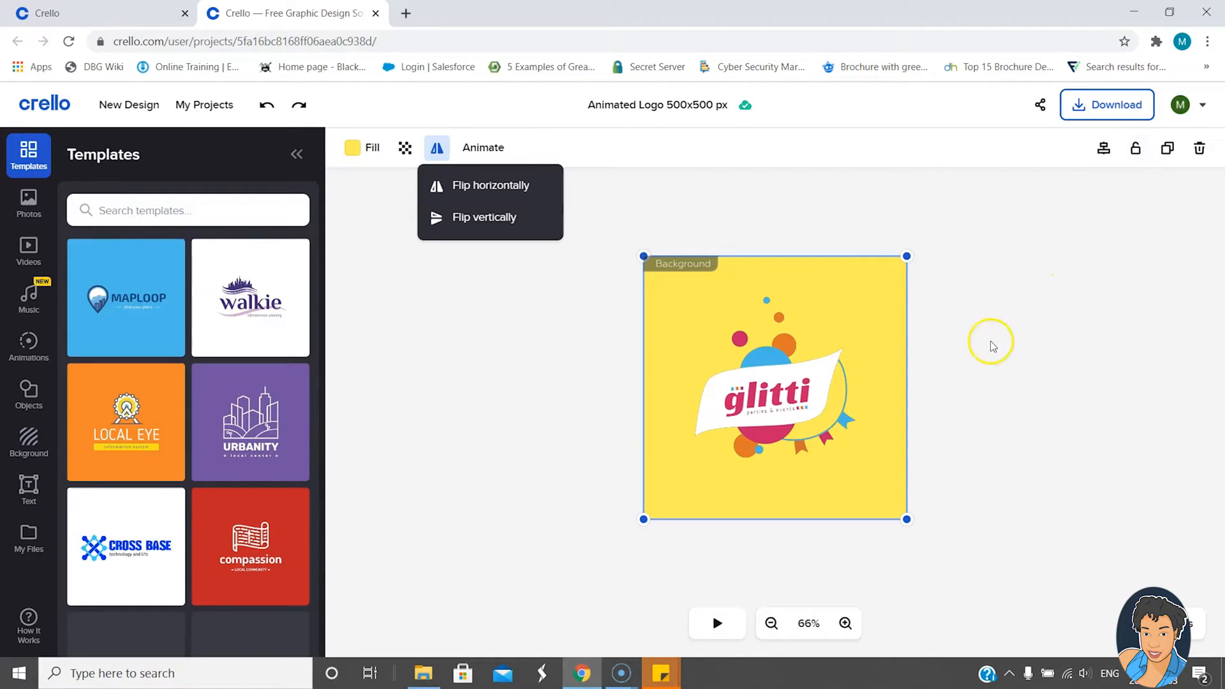
left_click(968, 373)
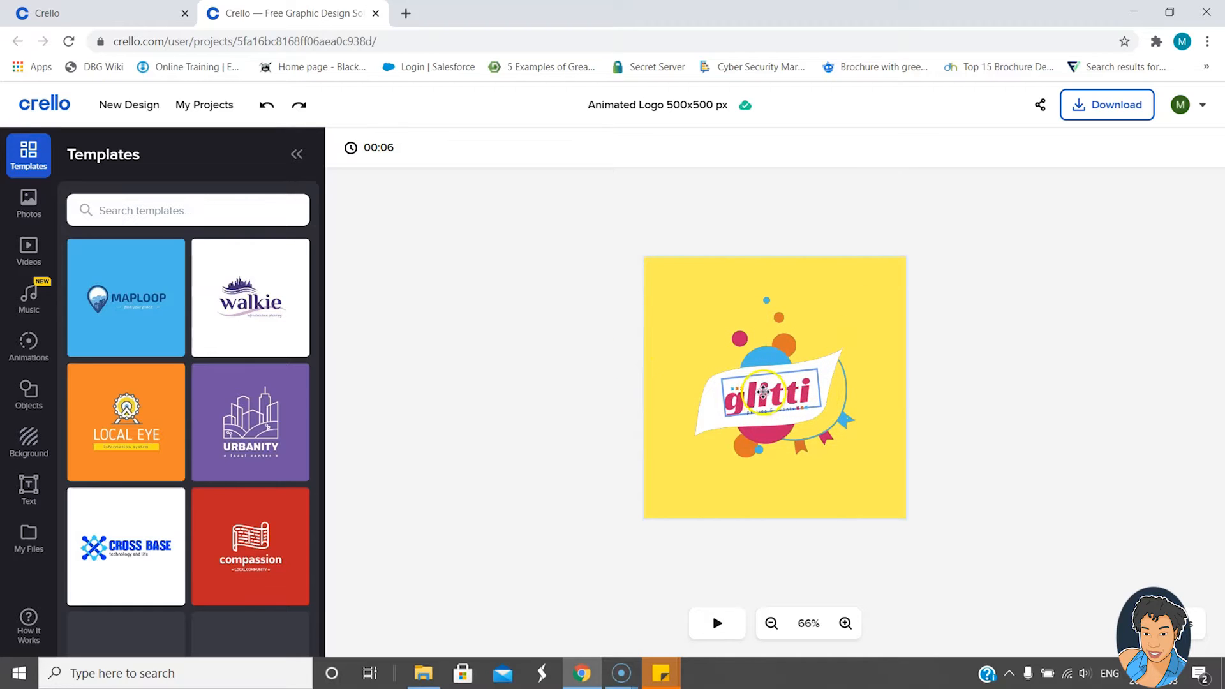
- Lock the "glitti" text to try moving it while locked, and unlock it again
left_click(756, 406)
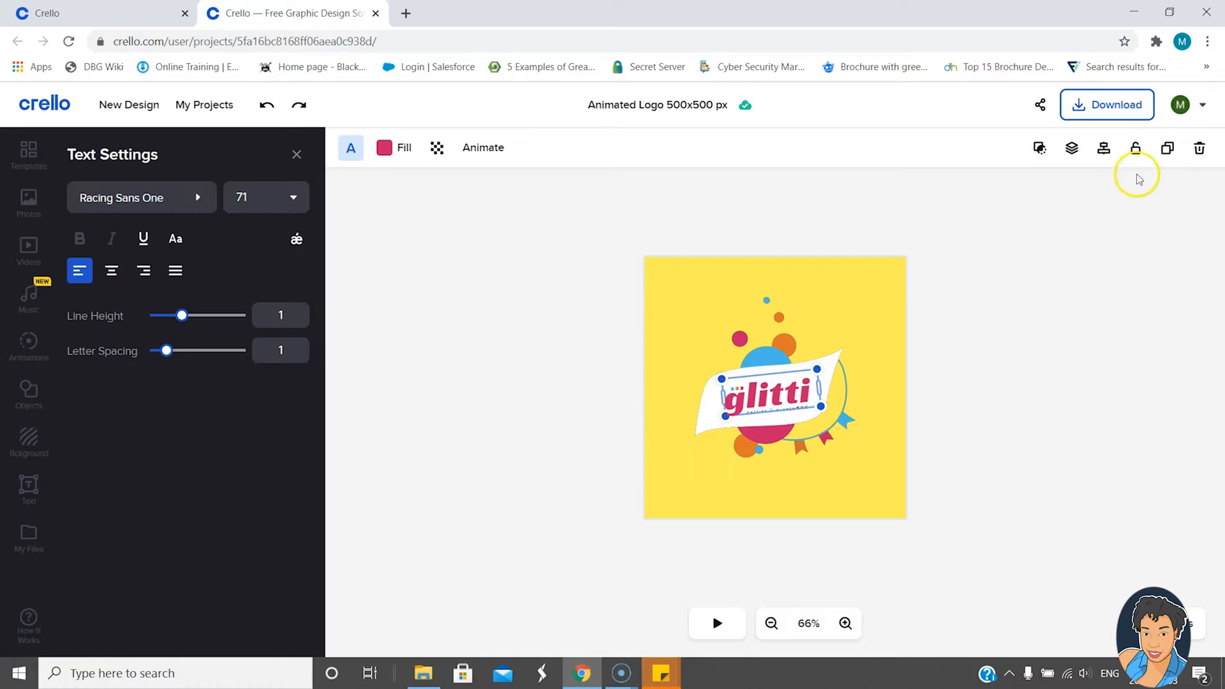
left_click(1136, 148)
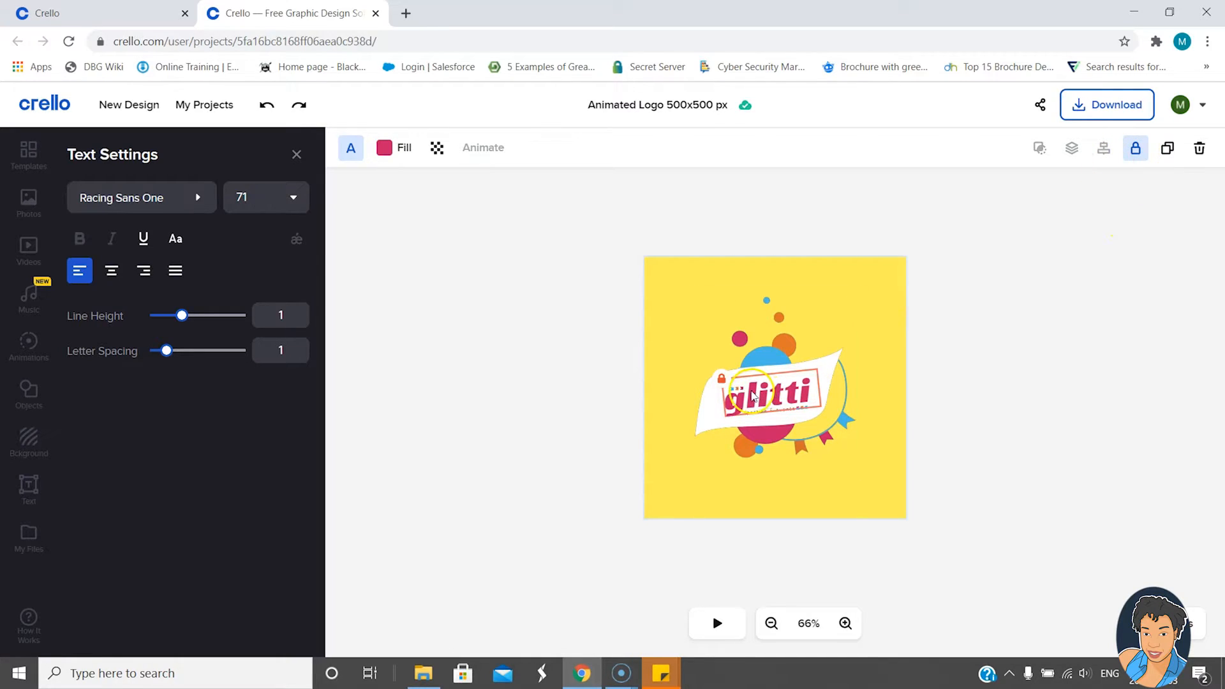
left_click(762, 406)
left_click_drag(763, 401, 723, 403)
double_click(770, 395)
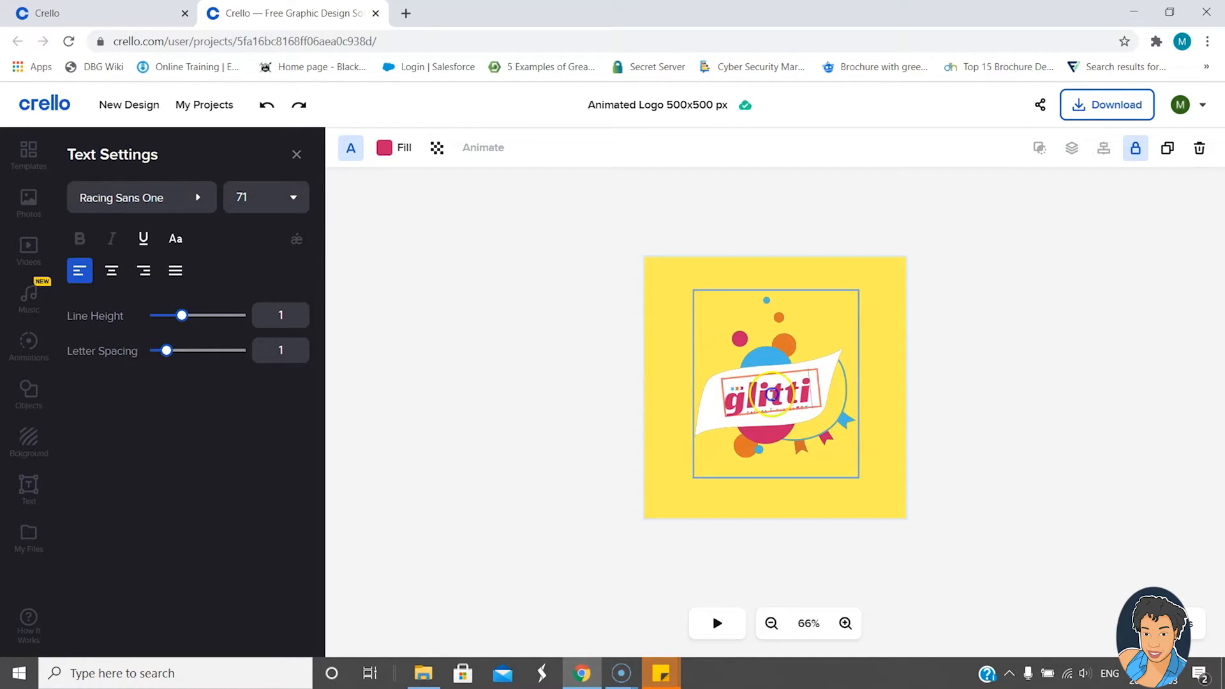
left_click(812, 387)
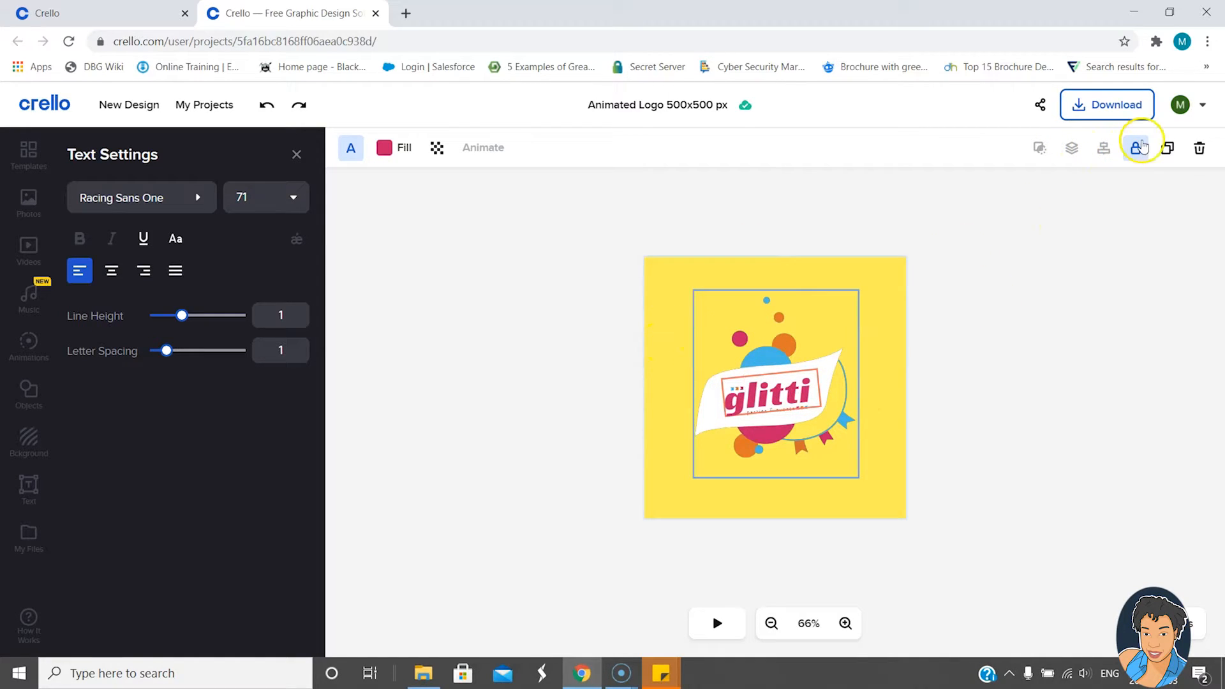
left_click(1136, 148)
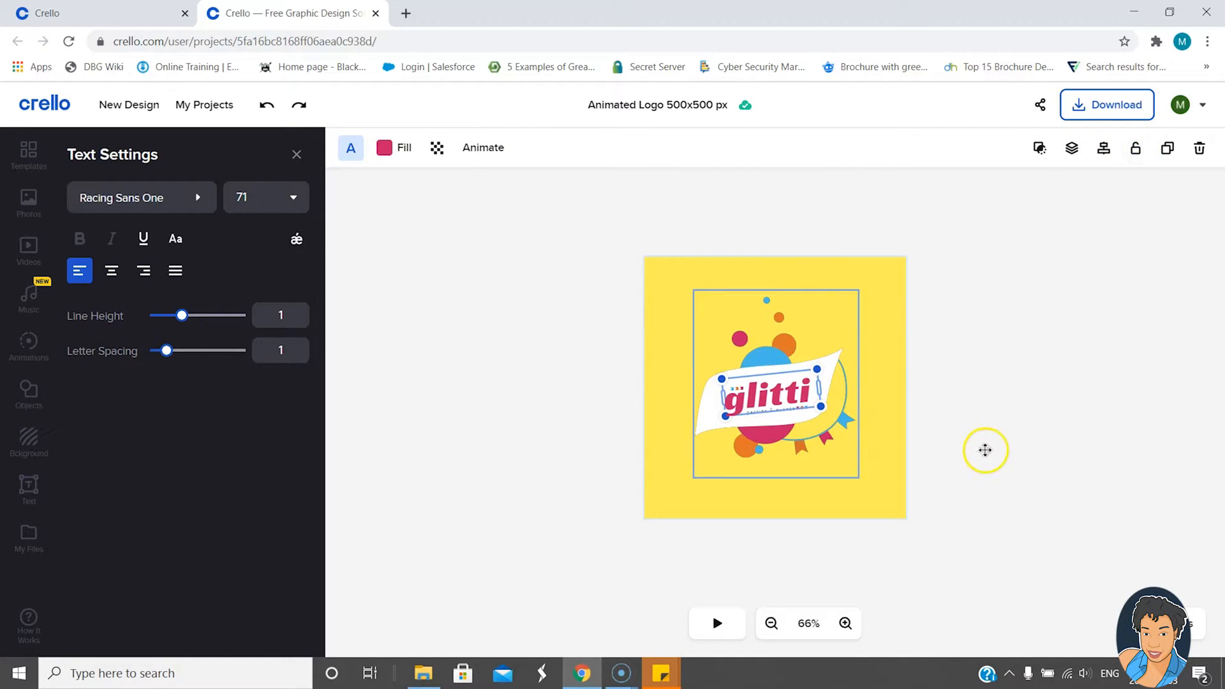
left_click(989, 447)
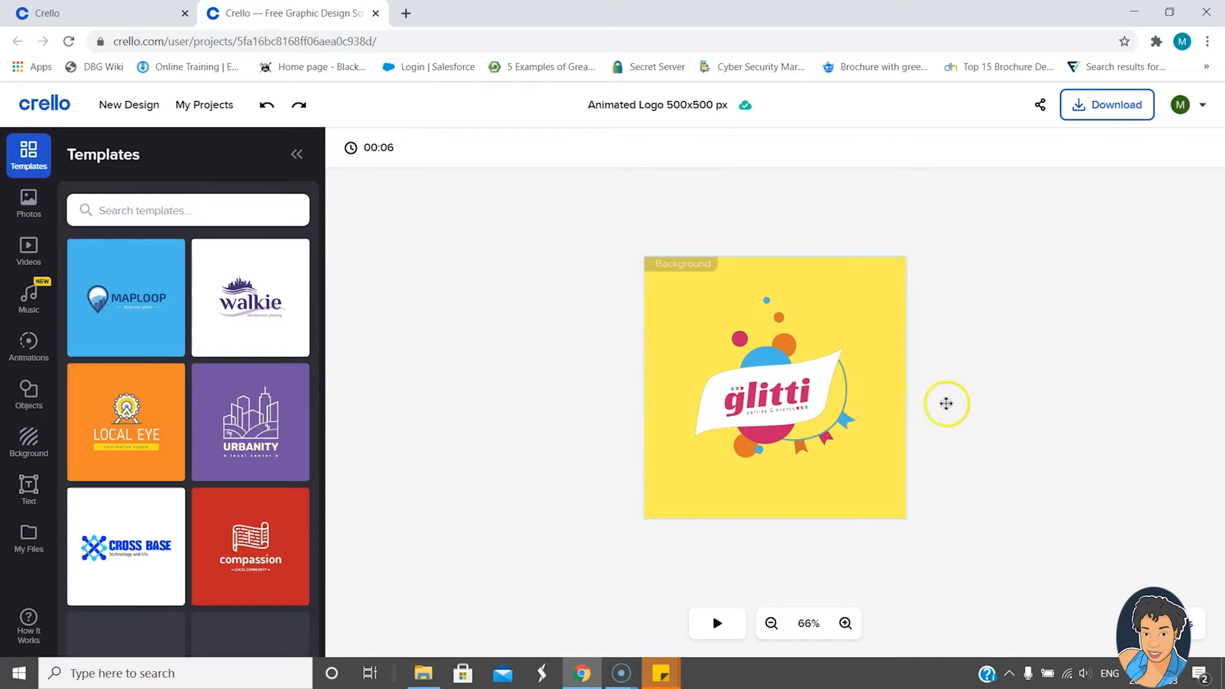
- Add a second blank page to the design and place an orange-red square shape on it
left_click(1168, 623)
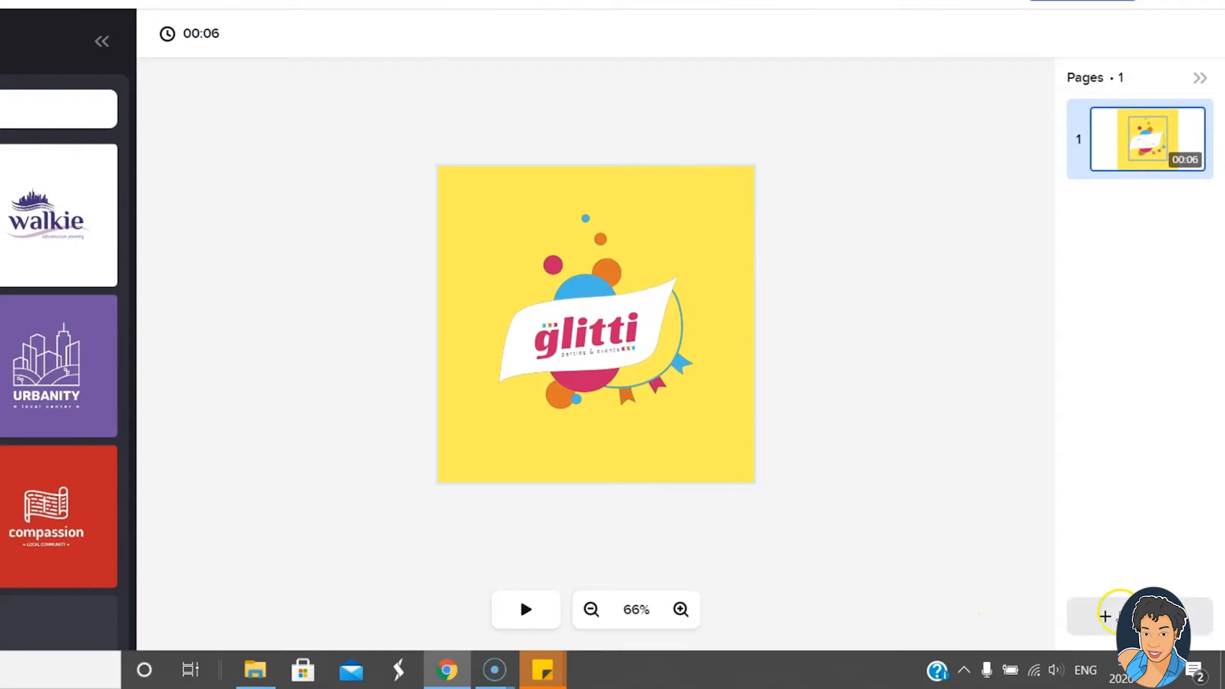
left_click(1115, 616)
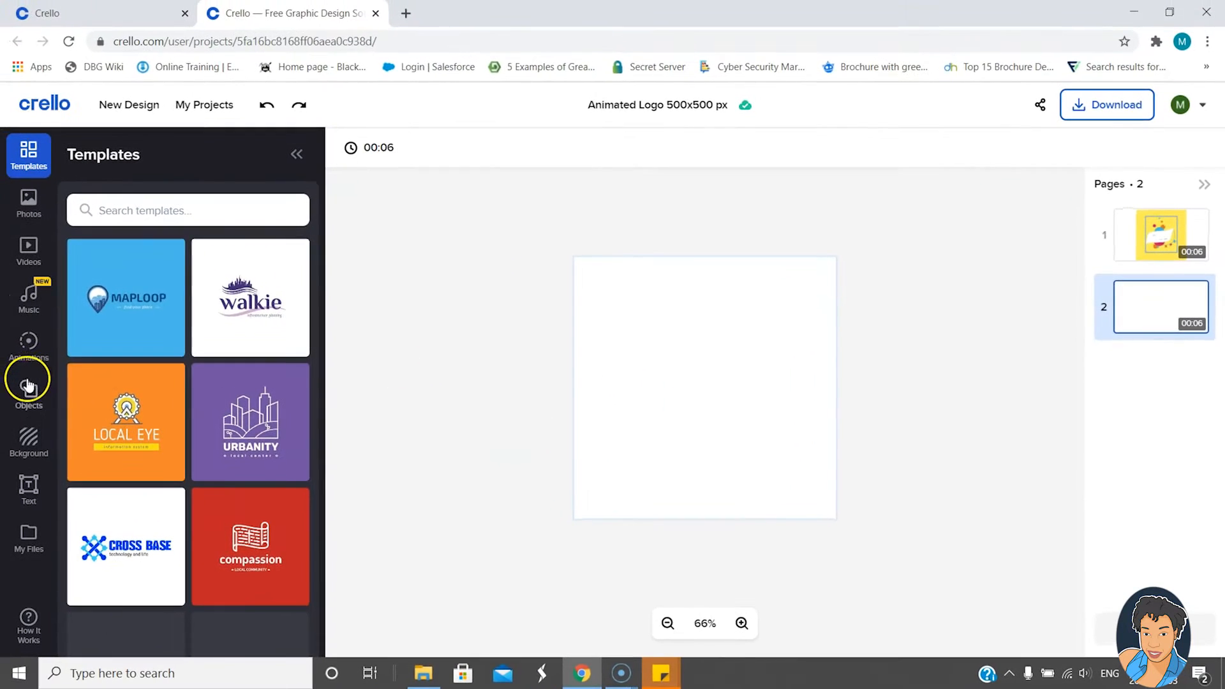
left_click(0, 372)
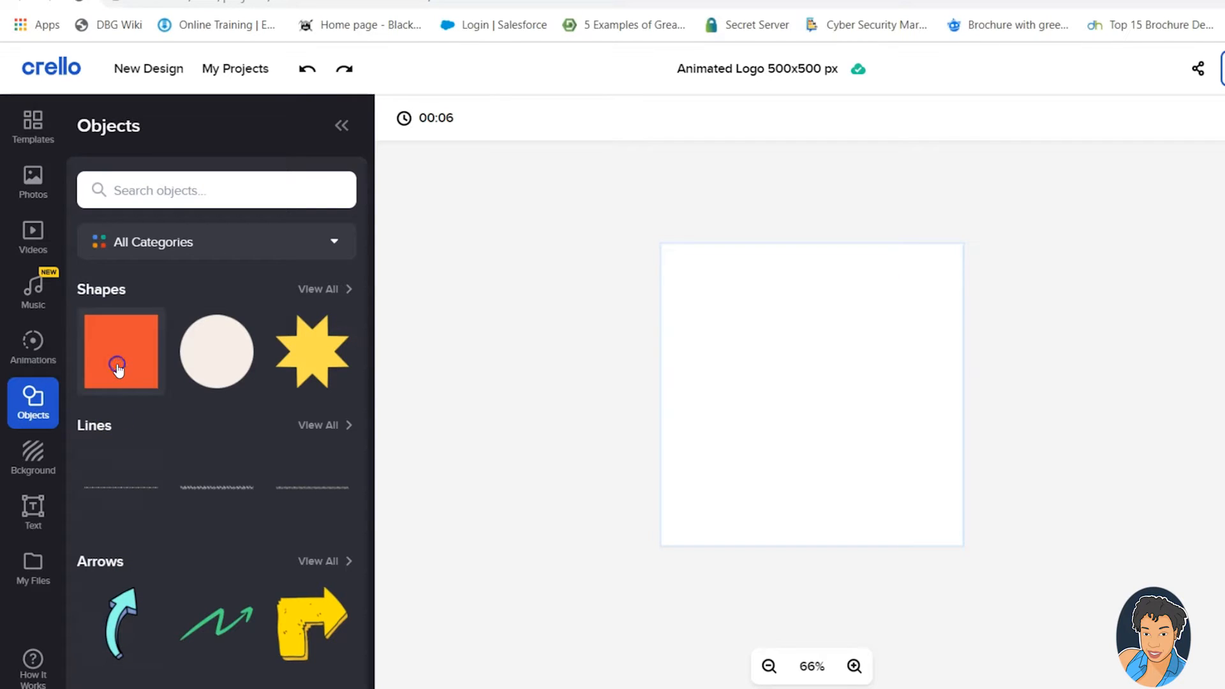
left_click(118, 369)
- Add the turquoise curved arrow over the square, shrunk and rotated to point right in the square's upper half
left_click_drag(124, 622, 738, 474)
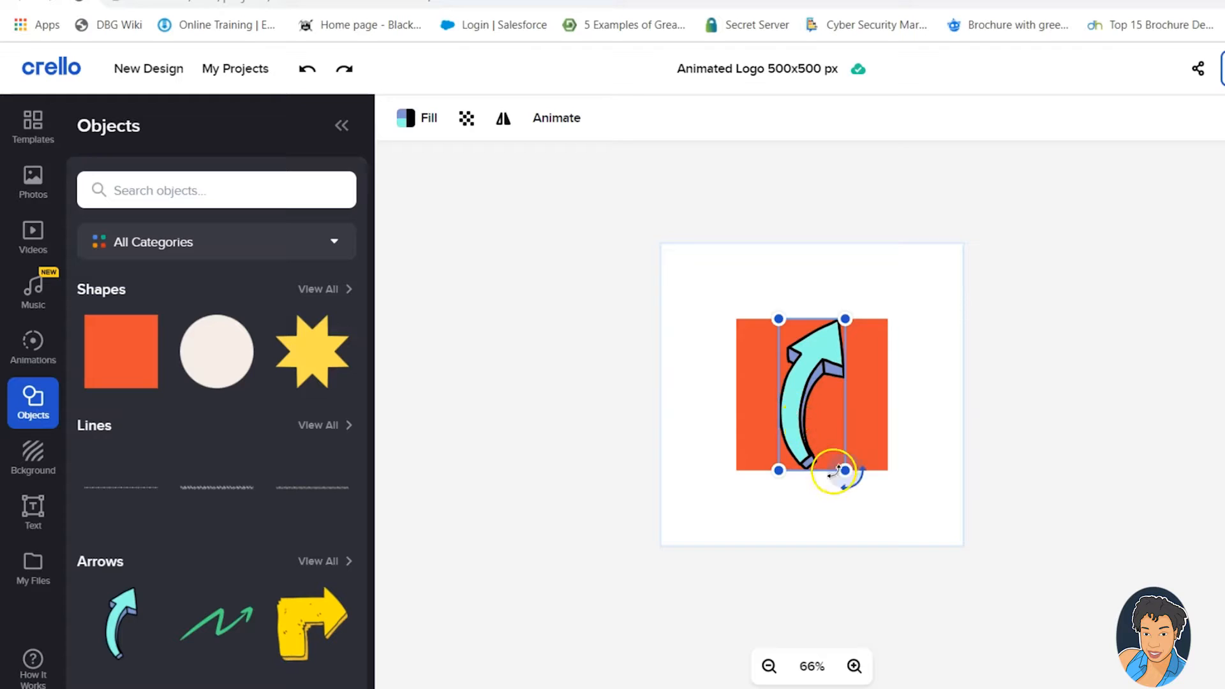
left_click_drag(844, 470, 714, 359)
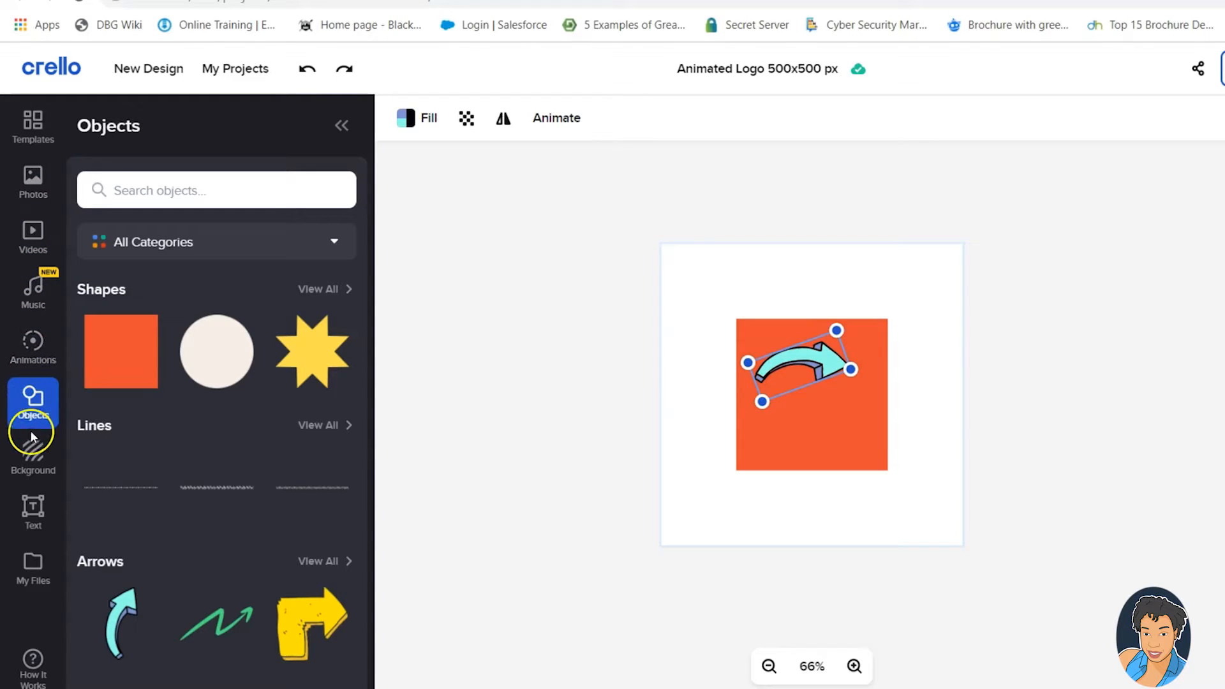
- Add a heading text to the second page and place it over the square, below the arrow
left_click(33, 509)
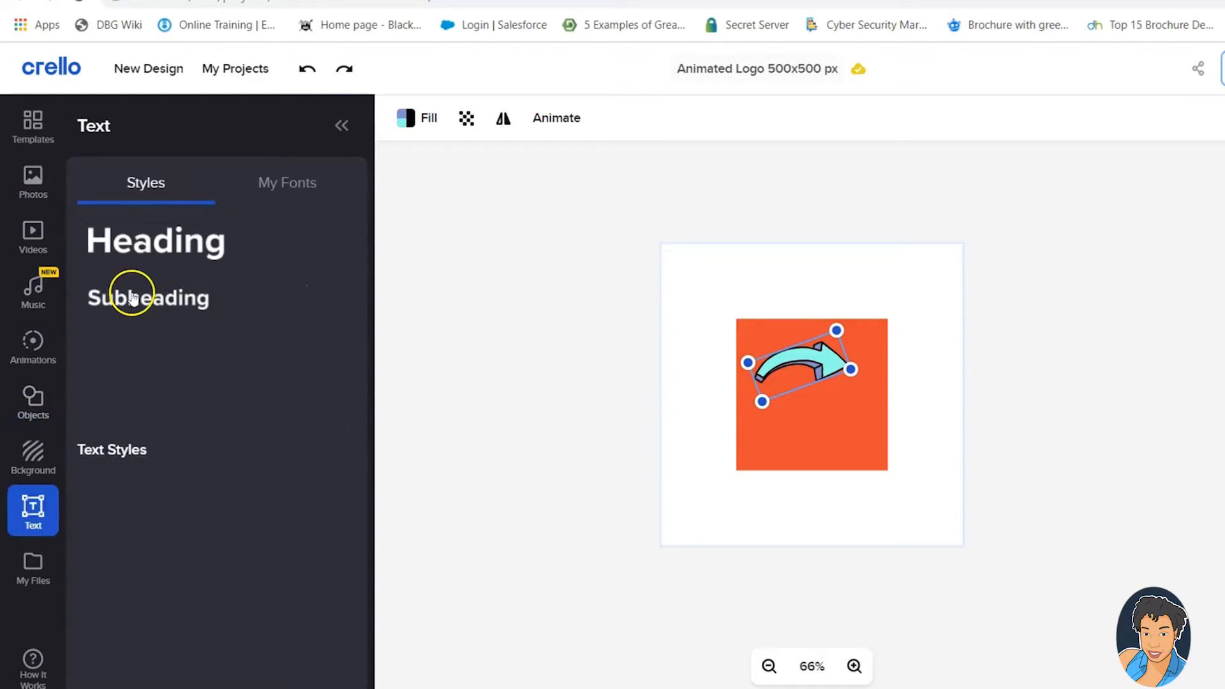
left_click(134, 241)
left_click_drag(1062, 421, 733, 404)
left_click_drag(649, 371, 797, 409)
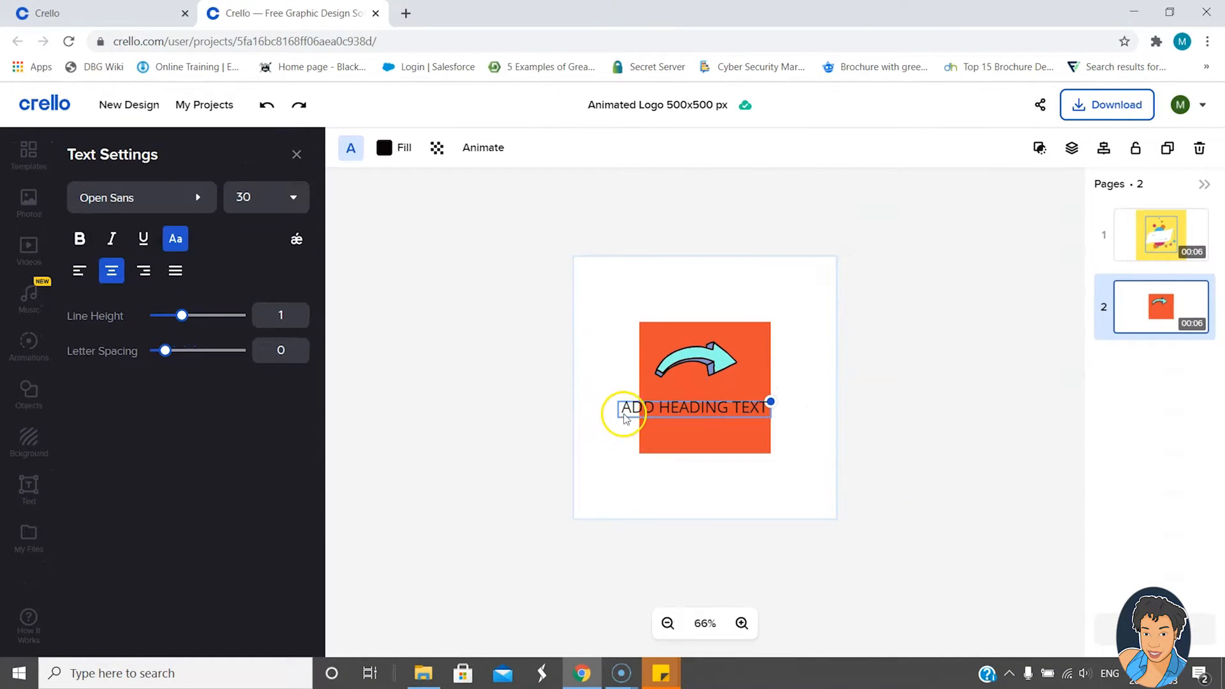
- Replace the heading with "ARROW" and "ARROWS" on two lines and centre it on the square below the arrow
left_click_drag(632, 414, 815, 417)
double_click(664, 411)
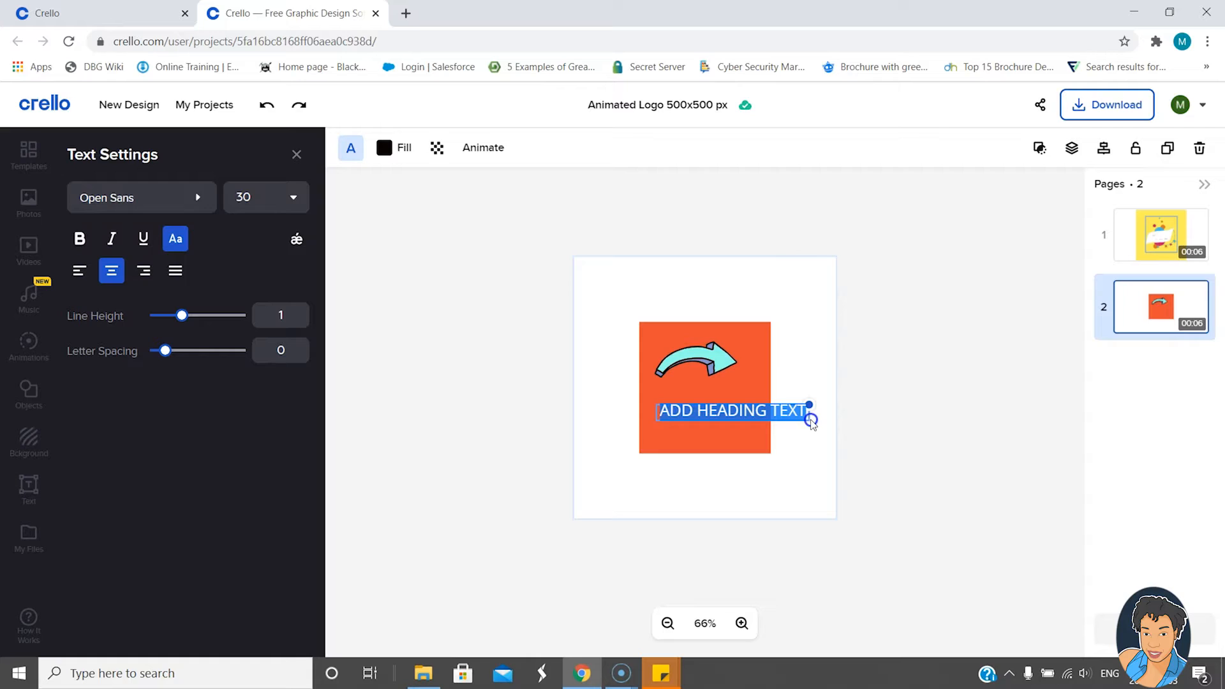
type("ARO")
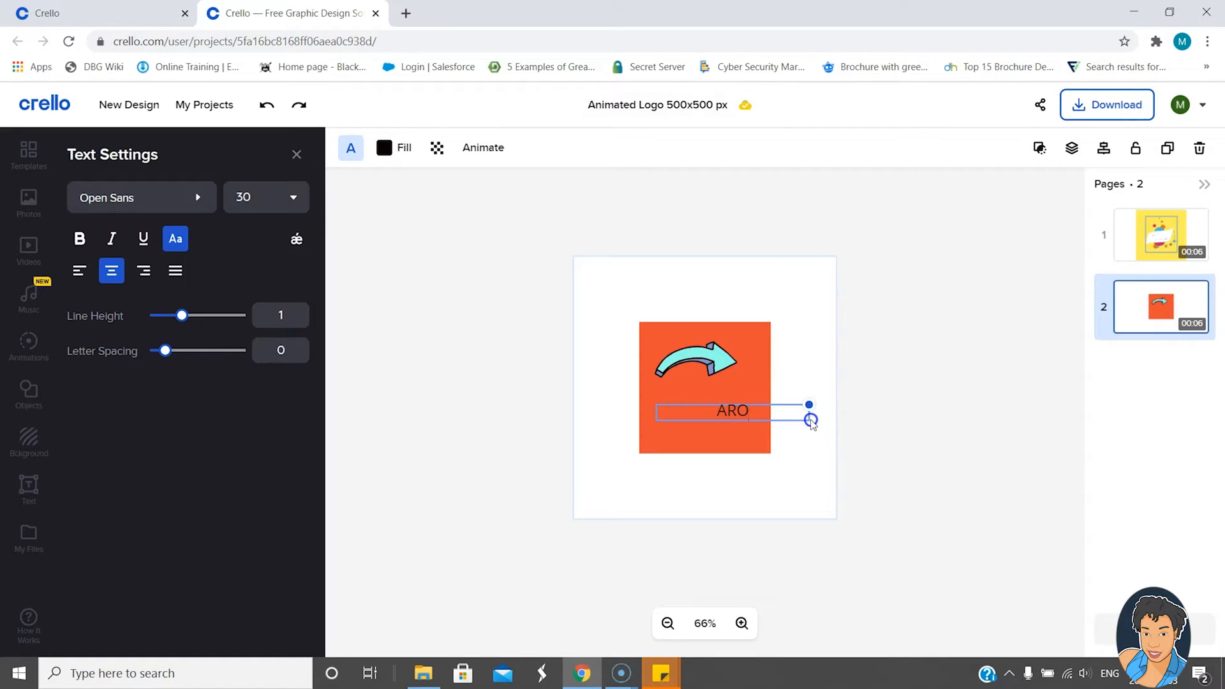
type("OW")
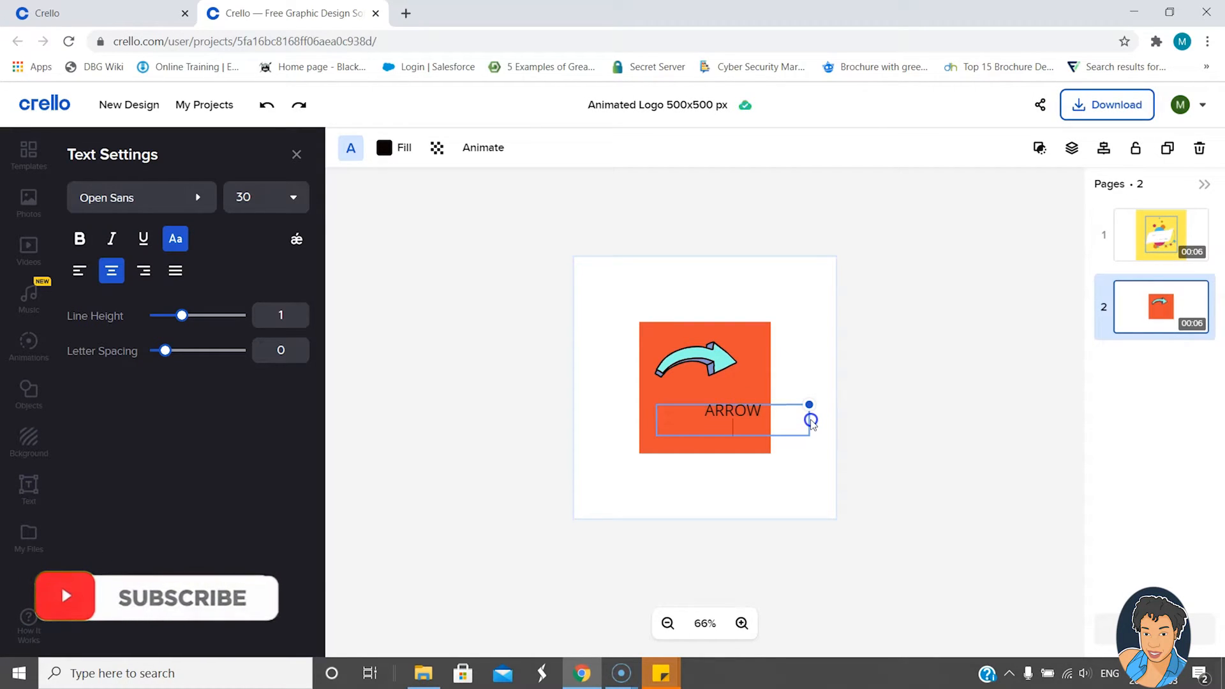
type("WARROWS")
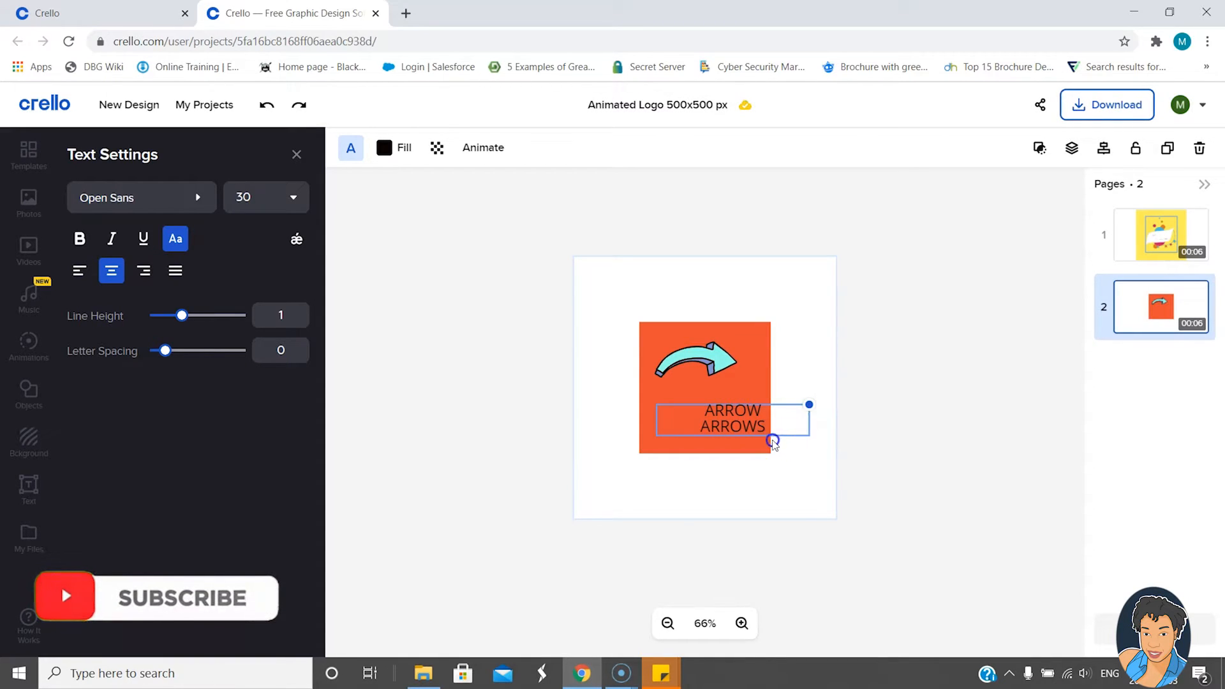
left_click_drag(748, 404, 720, 394)
- Change the fill of the "ARROW ARROWS" text to white, #FFFFFF, and deselect it
left_click(384, 150)
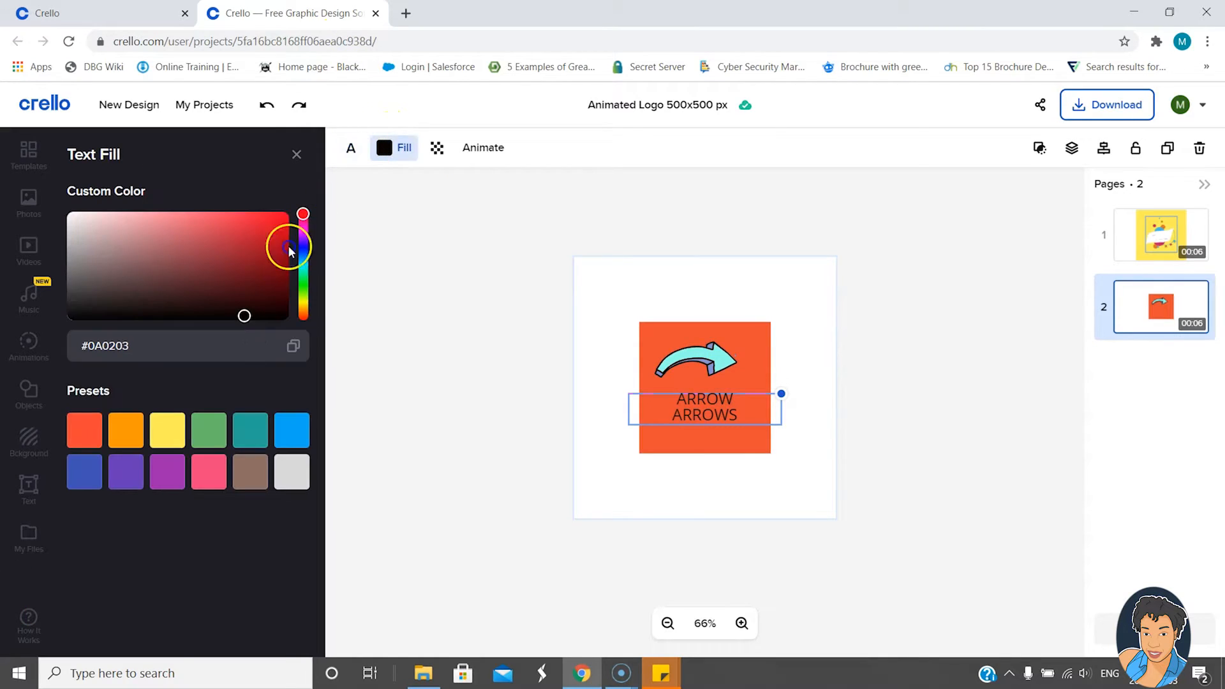
left_click_drag(243, 319, 32, 194)
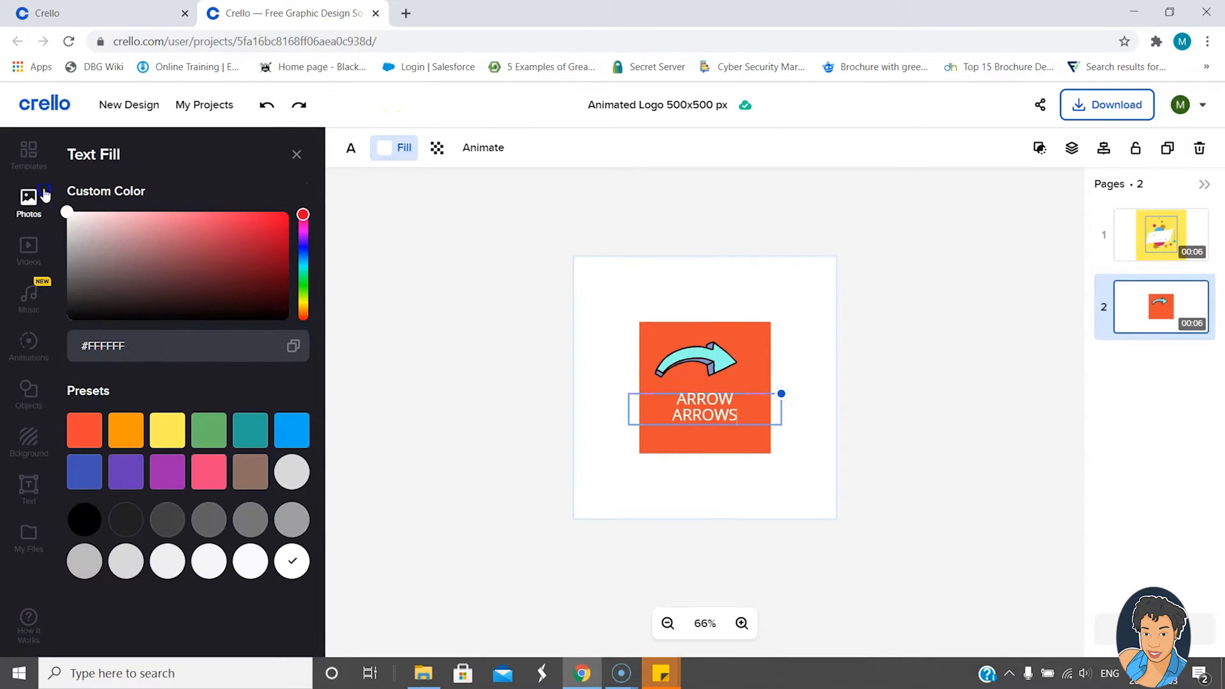
left_click(501, 418)
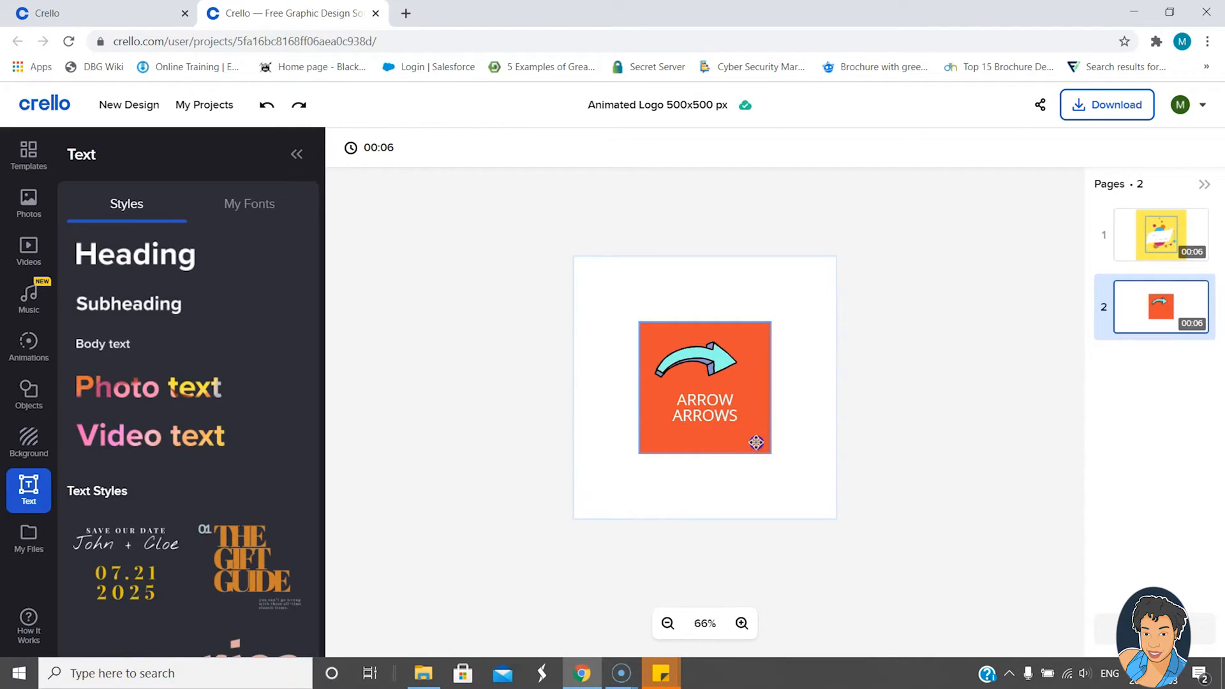
- Move the turquoise arrow closer to the "ARROW ARROWS" text and centre it horizontally on the orange square
left_click_drag(718, 381, 729, 377)
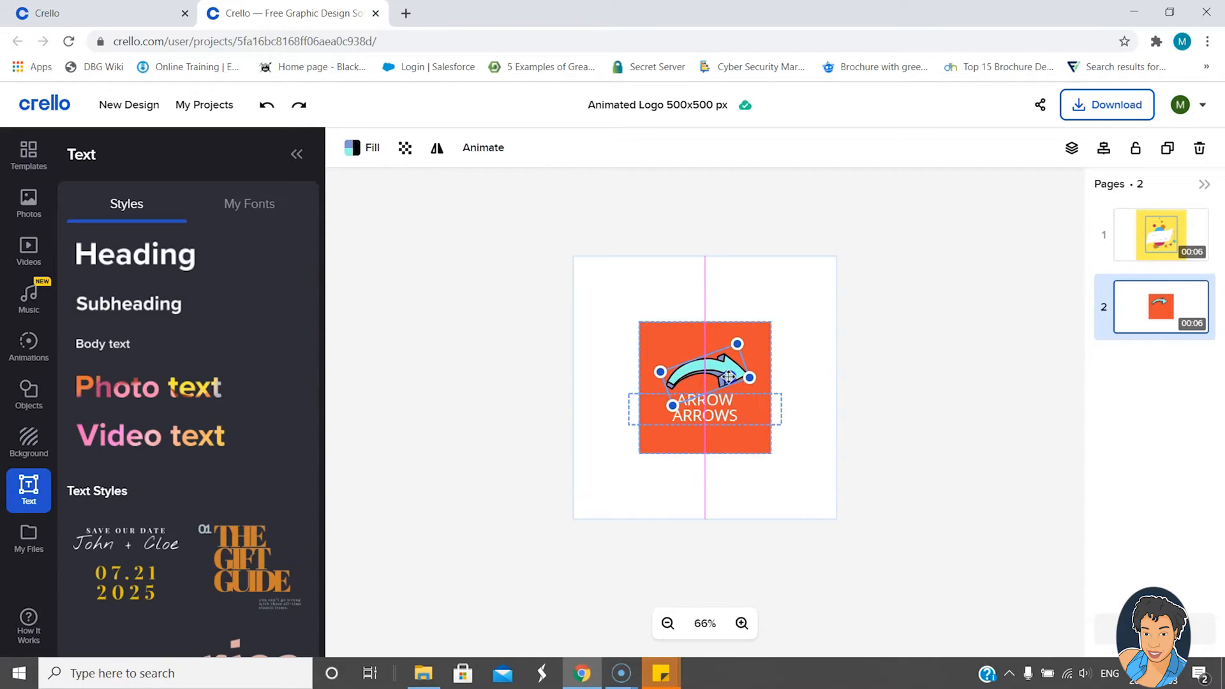
left_click(817, 429)
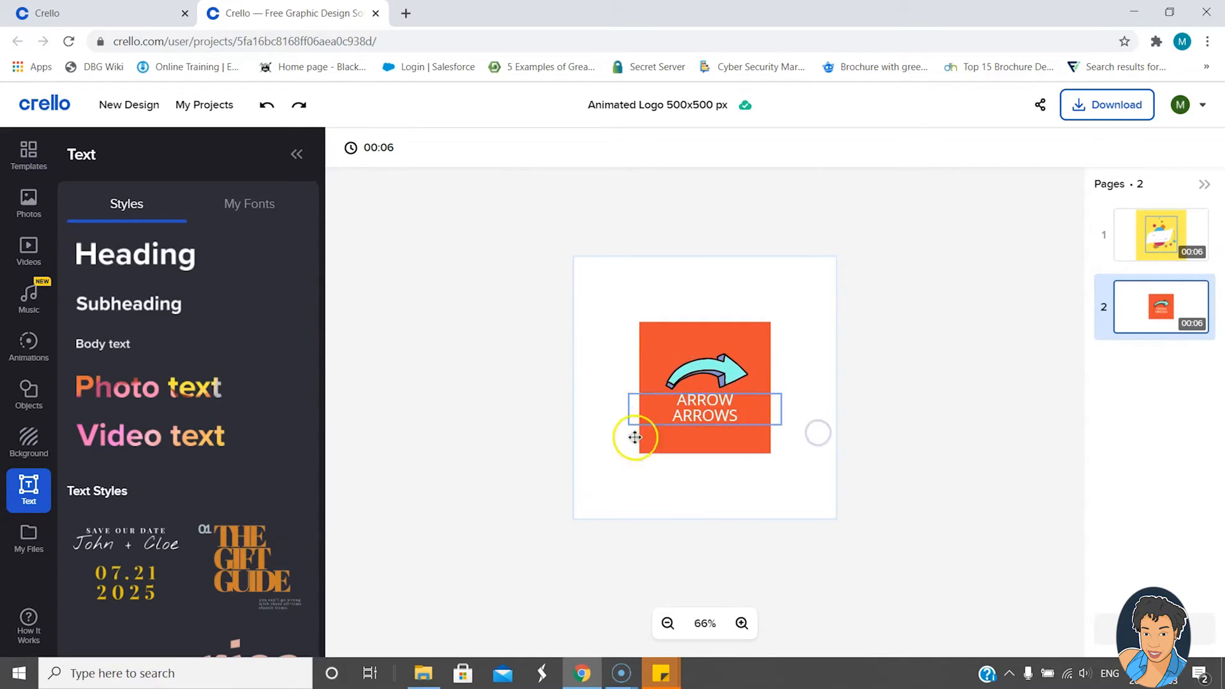
left_click(658, 345)
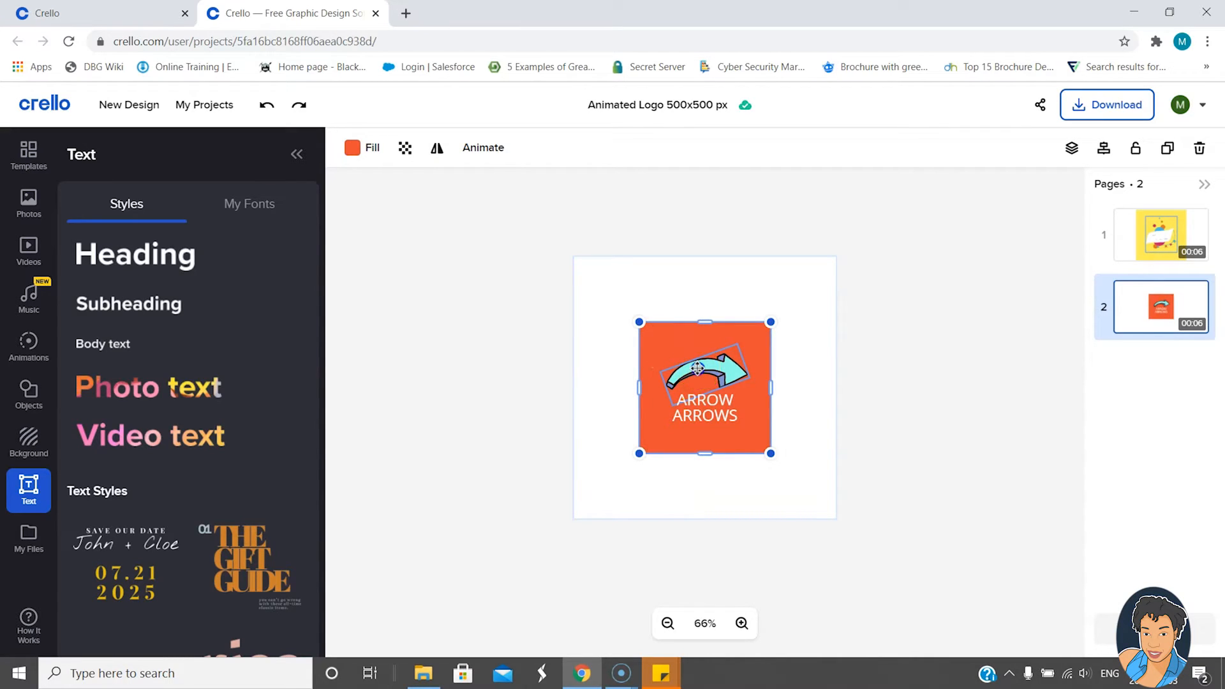
- Apply the Zoom animation to the turquoise arrow and set its direction to Out
left_click(697, 369)
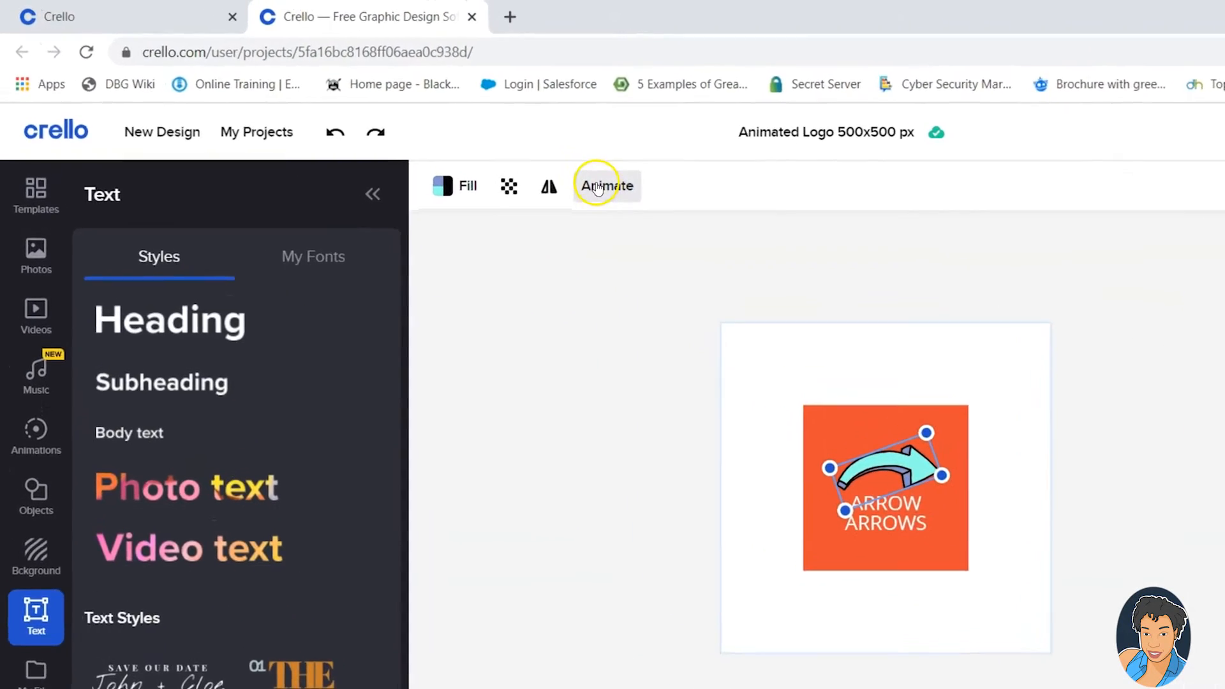
left_click(597, 186)
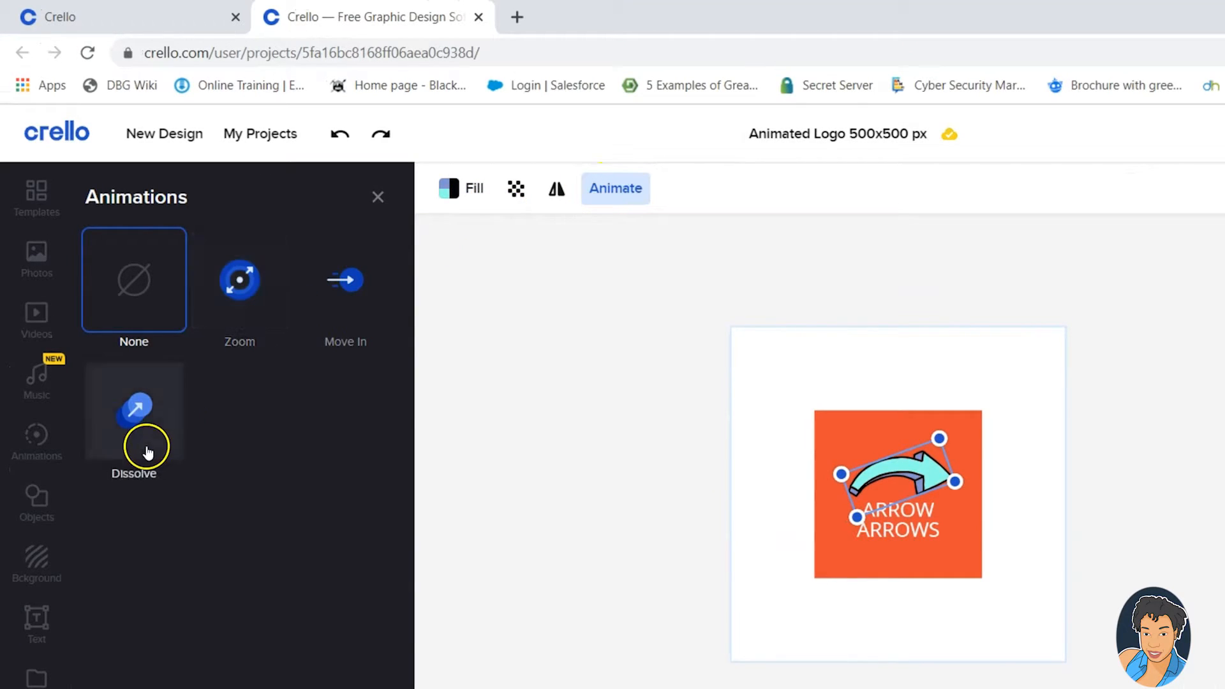
left_click(254, 301)
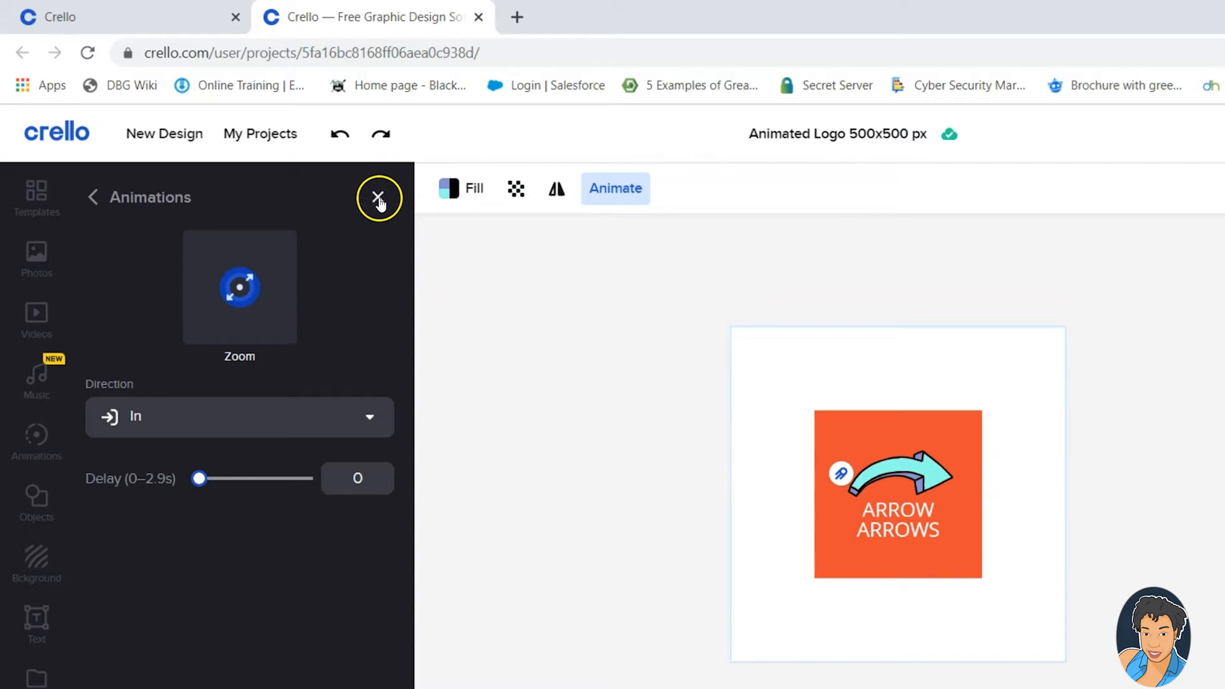
left_click(145, 420)
left_click(135, 512)
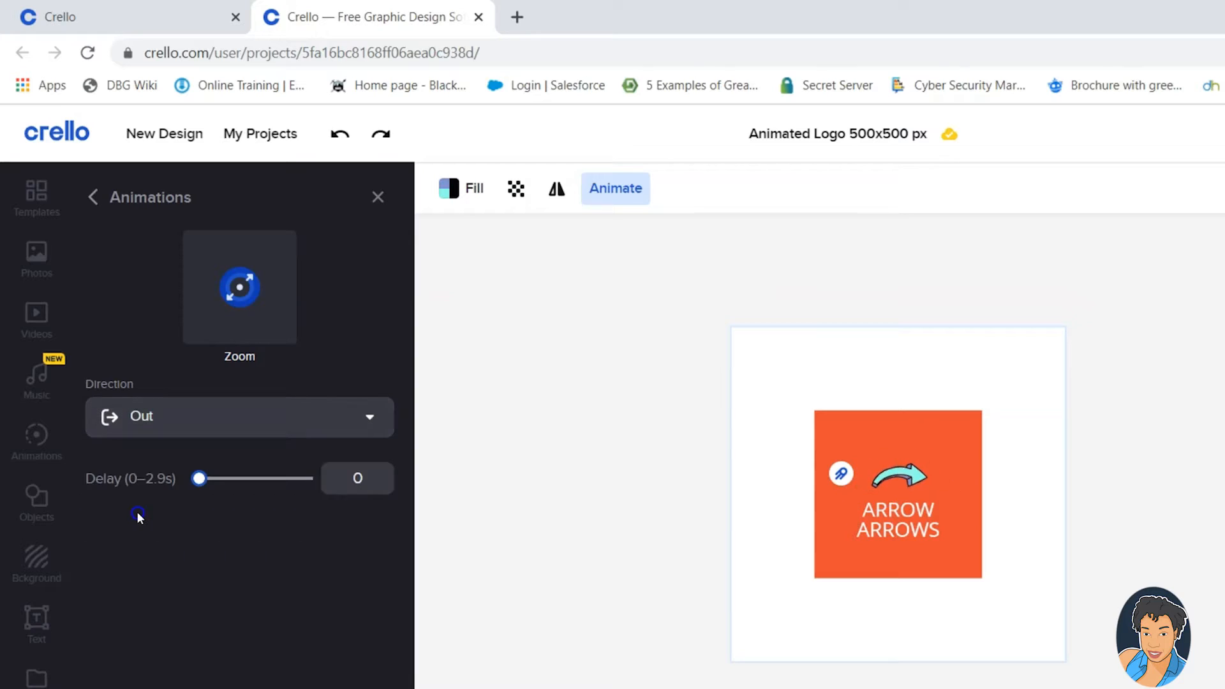
- Set the arrow's Zoom direction to In with a delay of 0.7 s and preview the animation
left_click(157, 433)
left_click(149, 470)
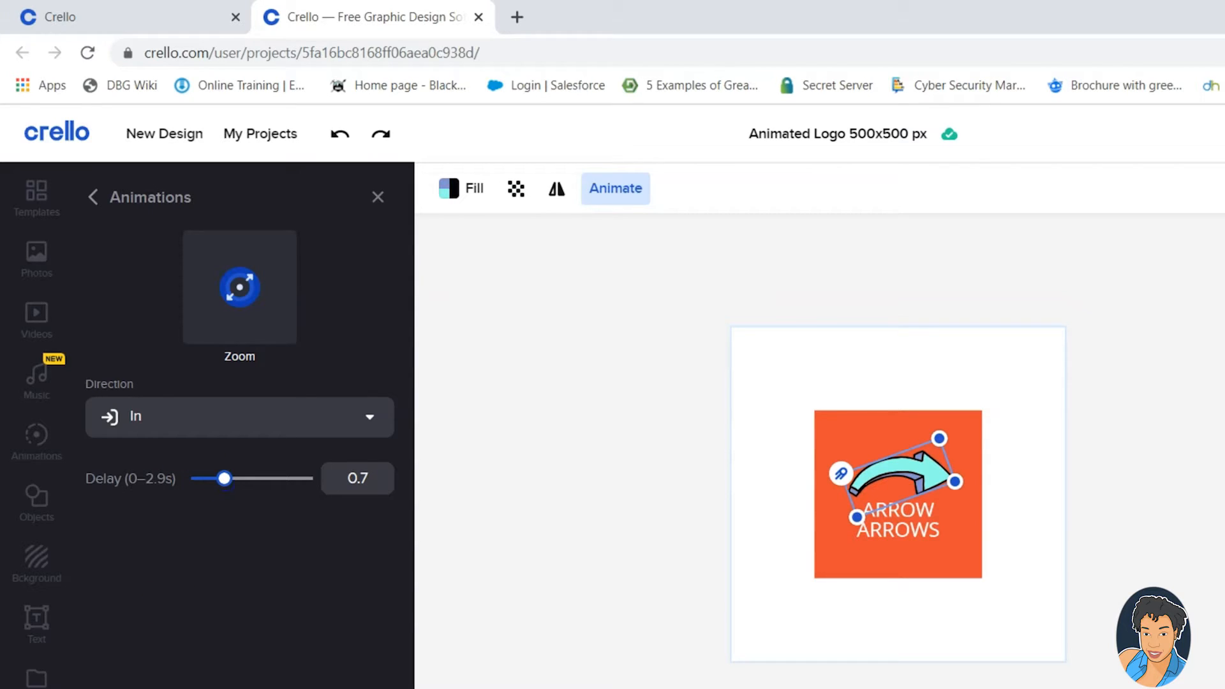
left_click(157, 669)
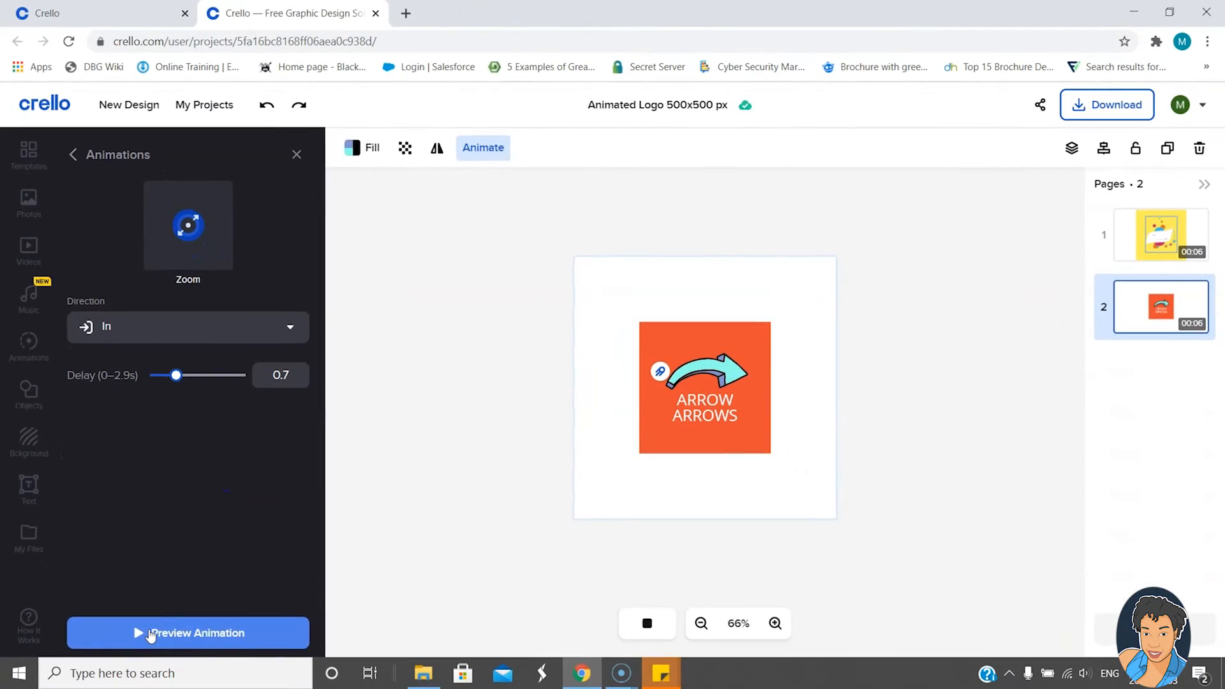
- Preview the arrow's Zoom animation with a 2.6 s delay and reset the delay to 0
left_click_drag(176, 376, 231, 375)
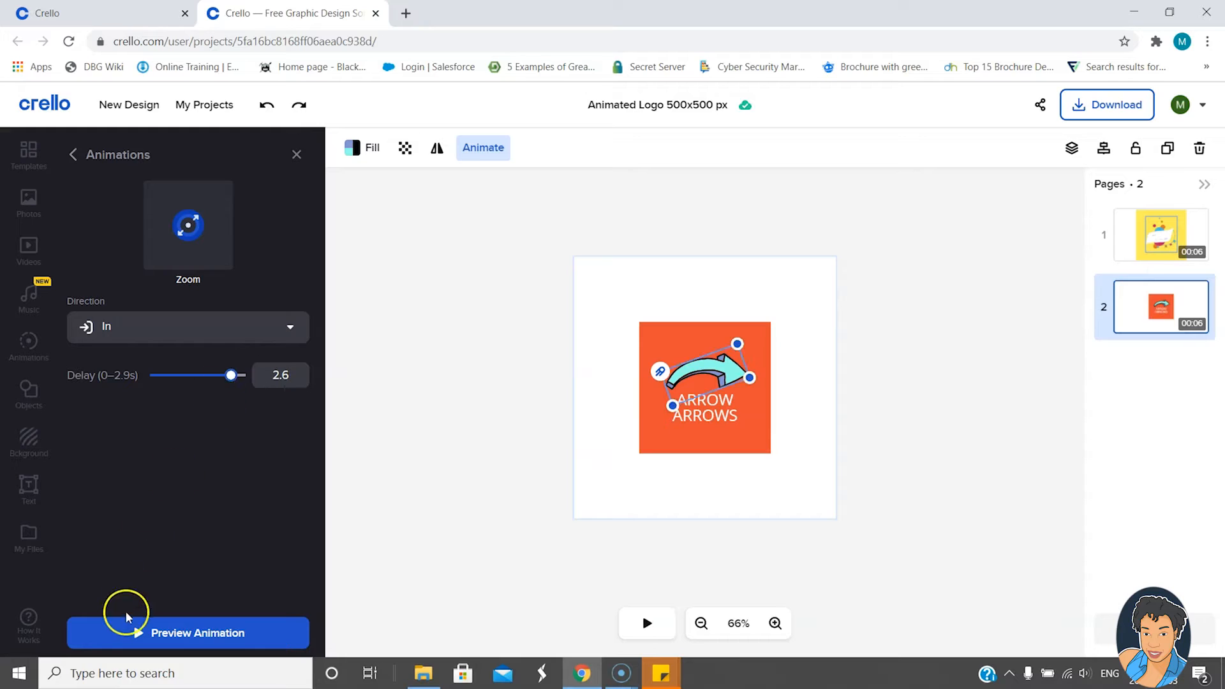
left_click(132, 634)
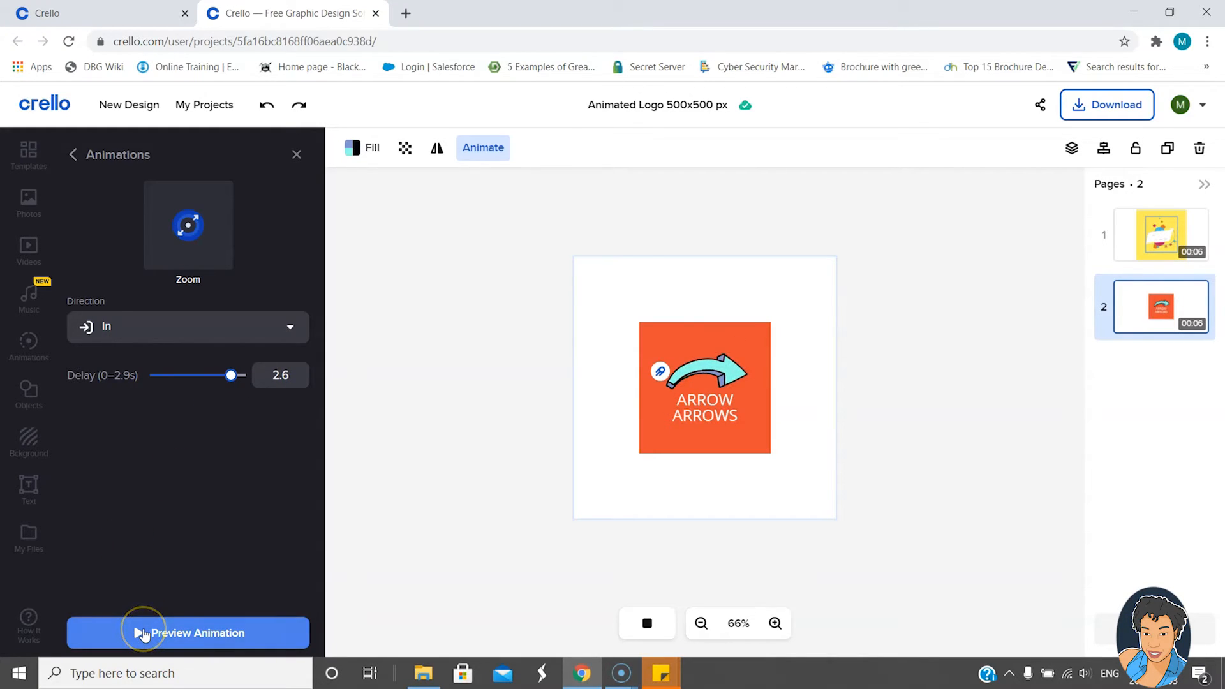
left_click_drag(231, 377, 218, 375)
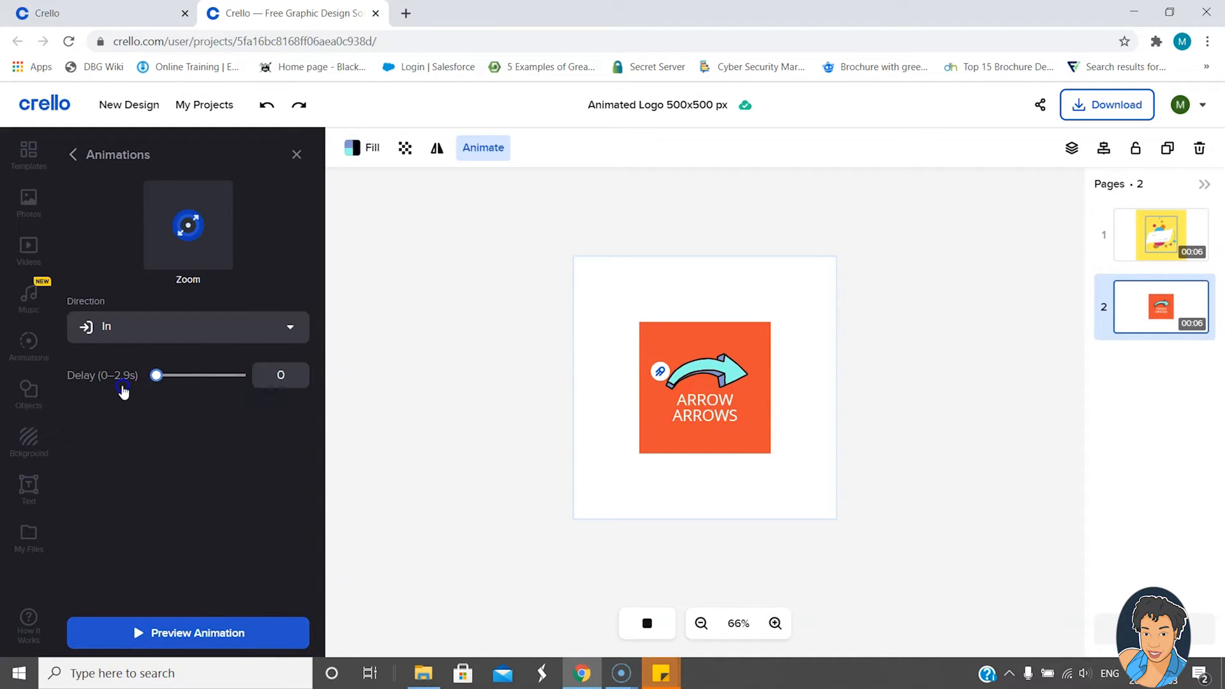
- Try the Move In animation from the left on the arrow and choose Dissolve instead
left_click(76, 154)
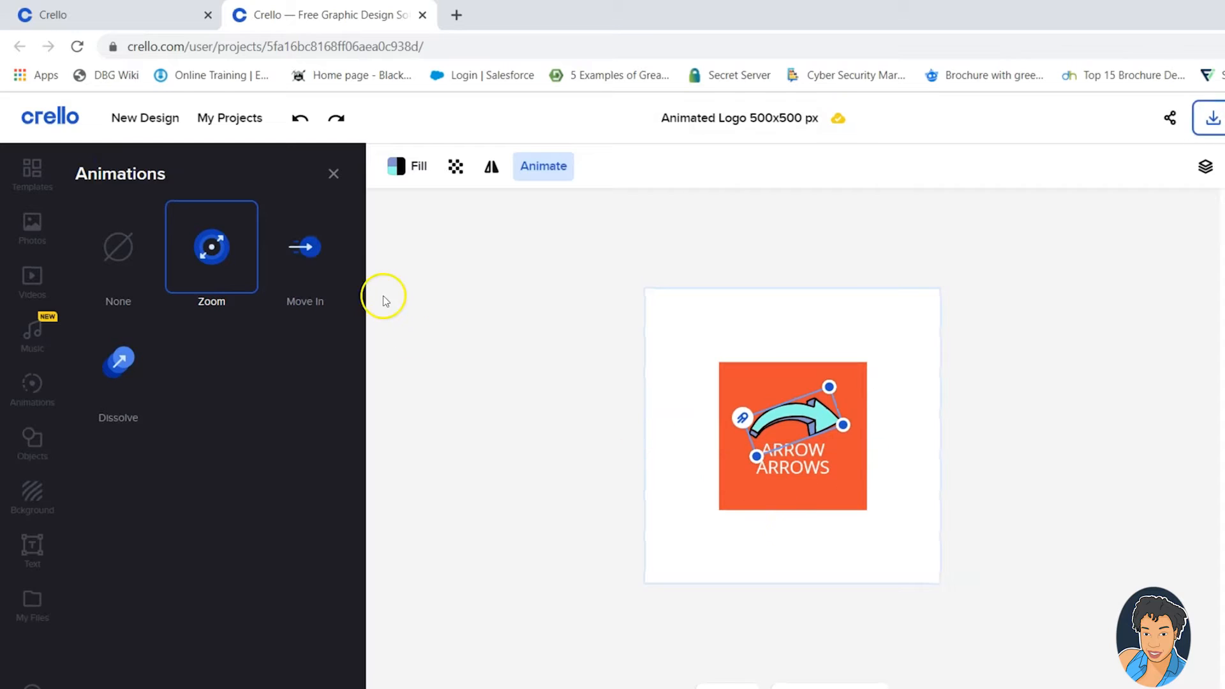
left_click(302, 250)
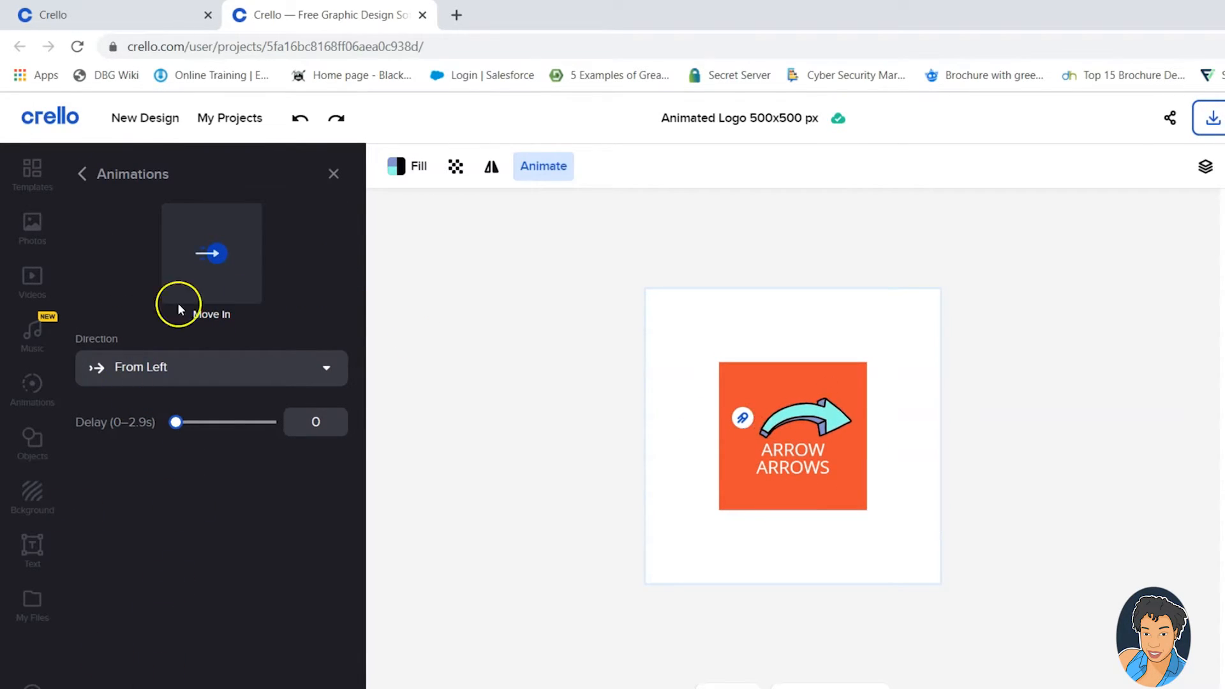
left_click(333, 175)
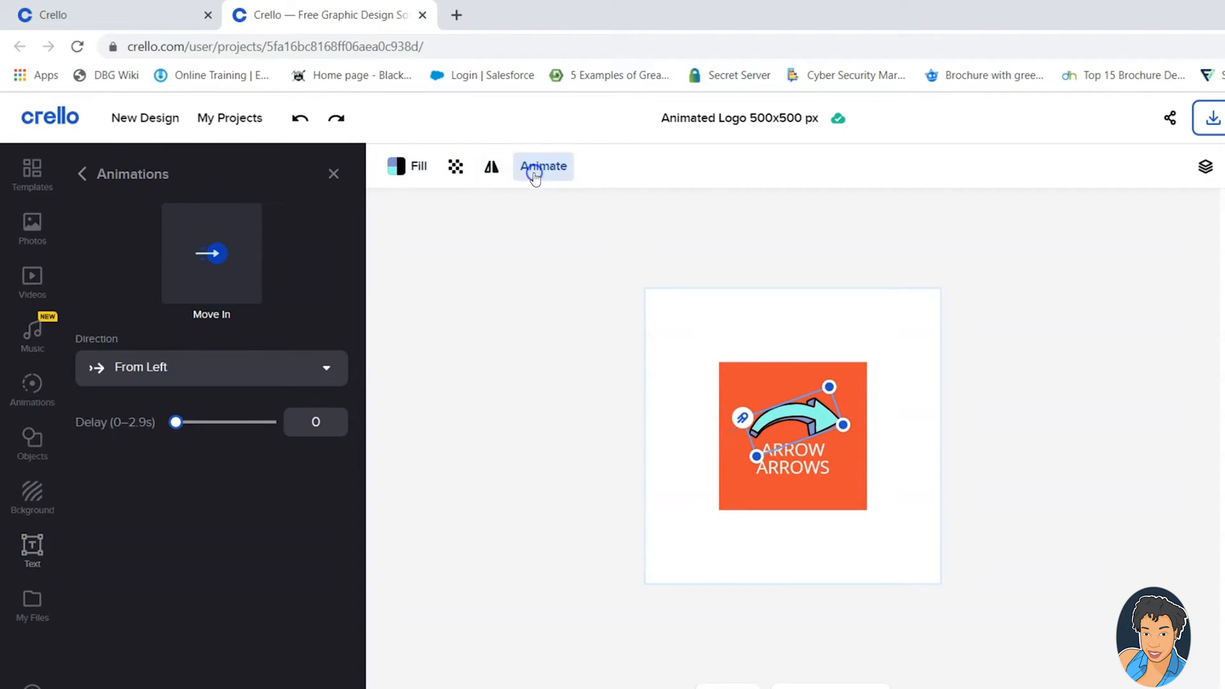
left_click(109, 176)
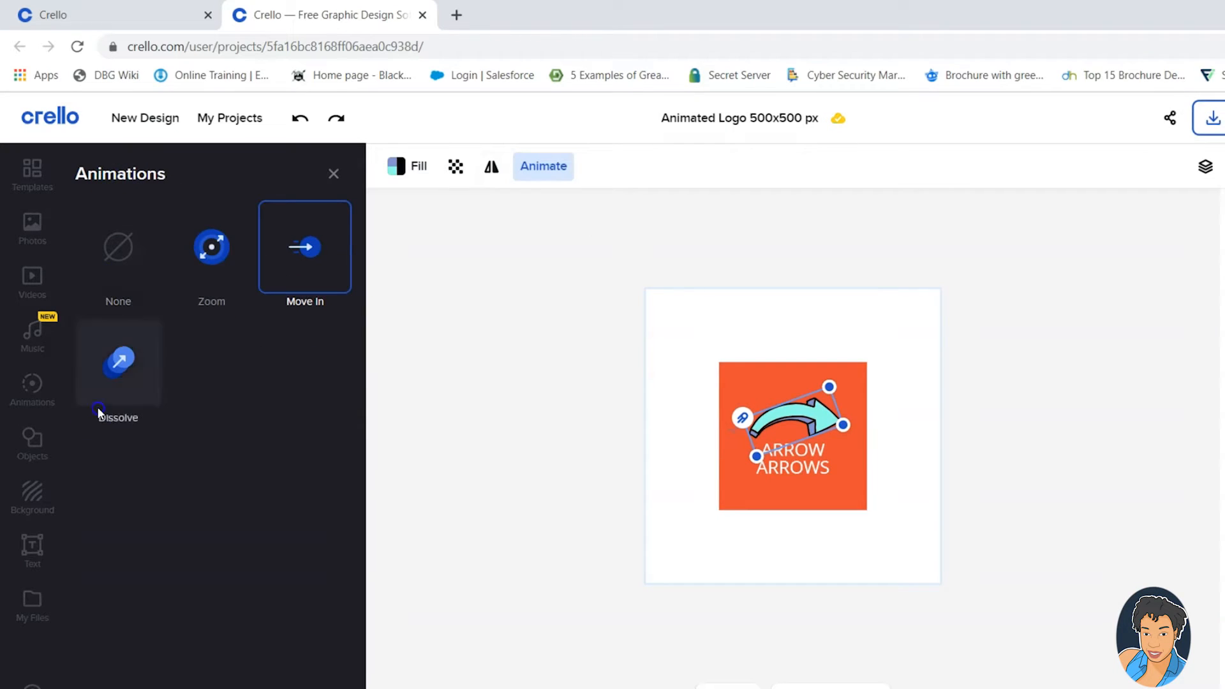
left_click(99, 410)
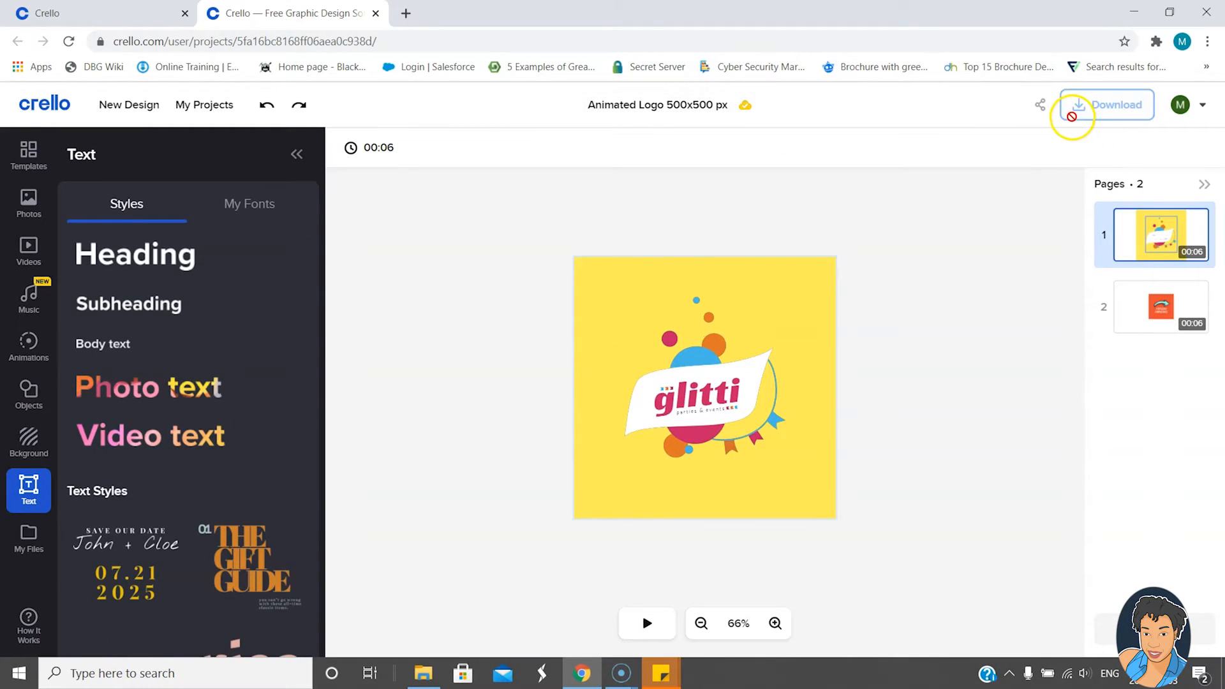
- Look through the available download formats, try JPG, and close the download settings without downloading
left_click(1073, 114)
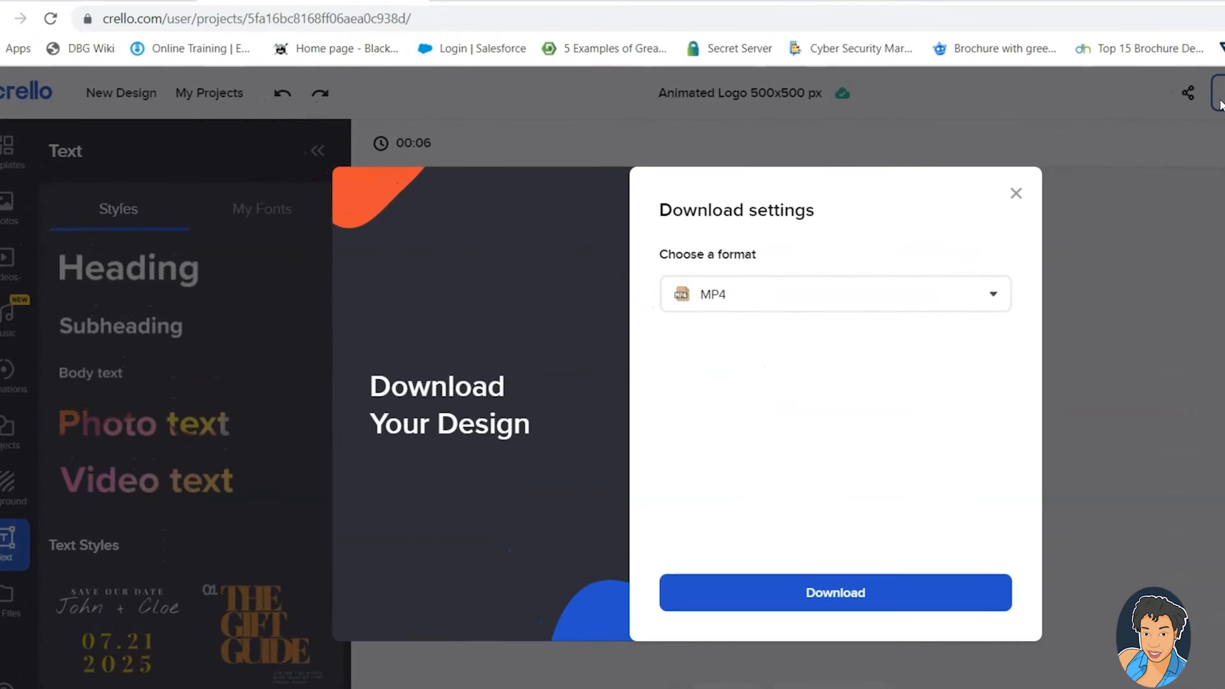
left_click(708, 302)
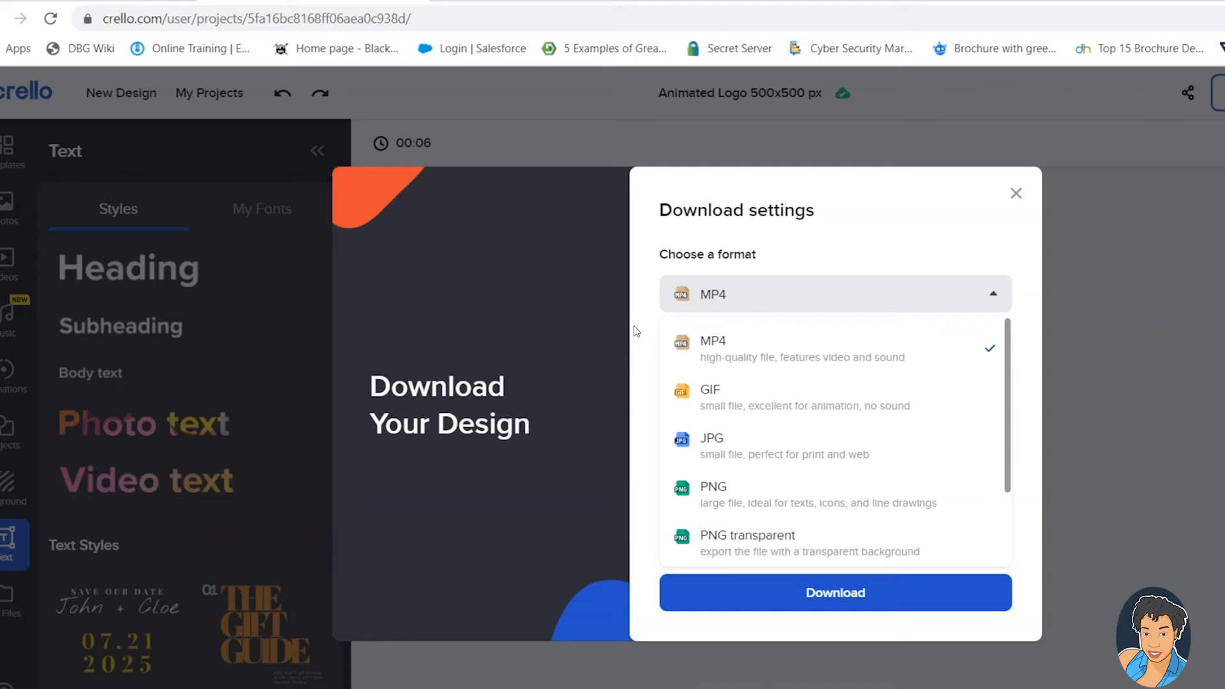
scroll(830, 393, "down", 3)
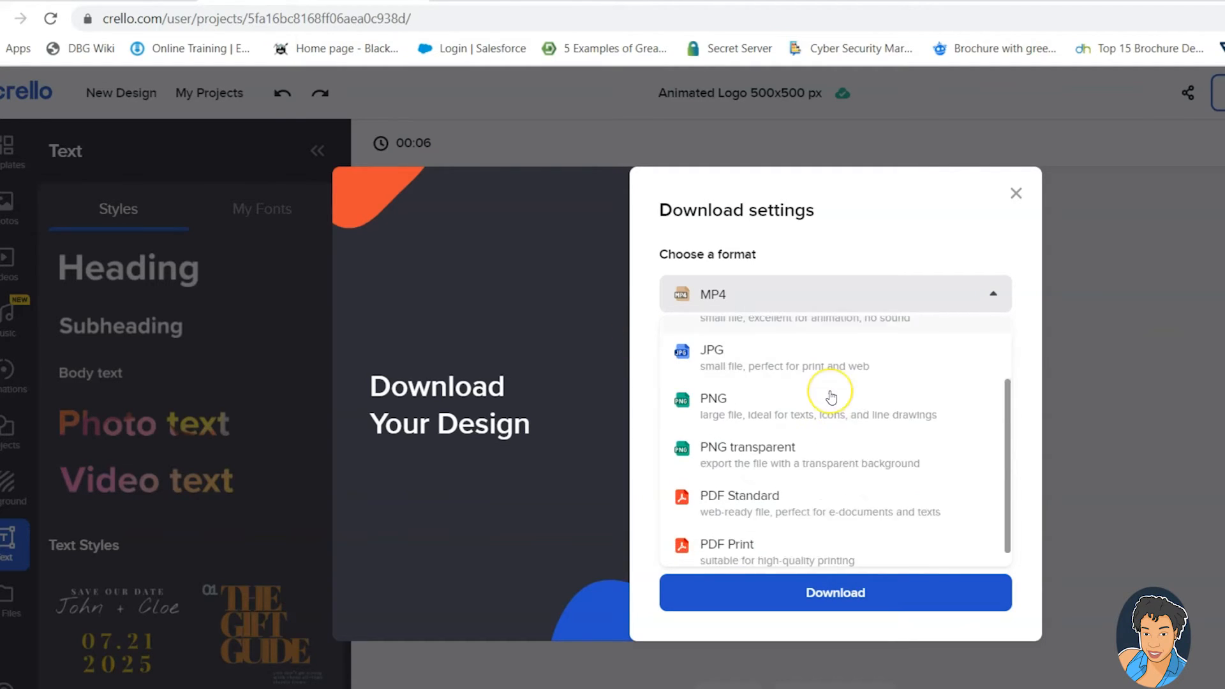
left_click(809, 404)
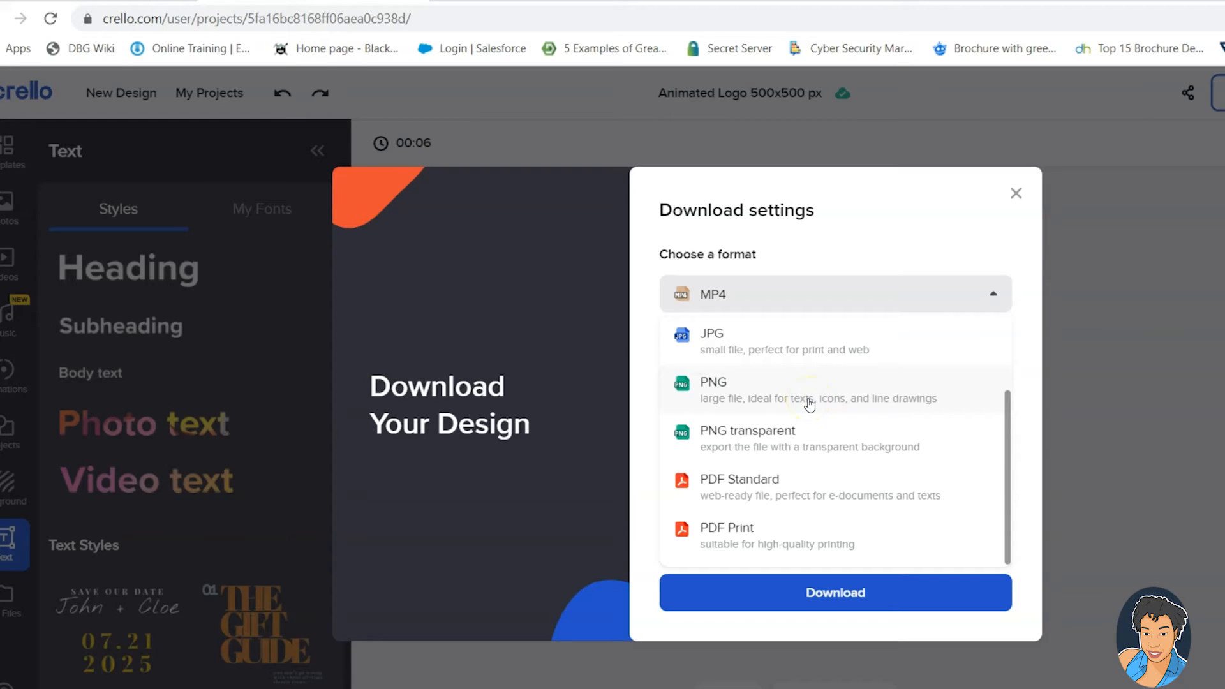
scroll(810, 402, "up", 3)
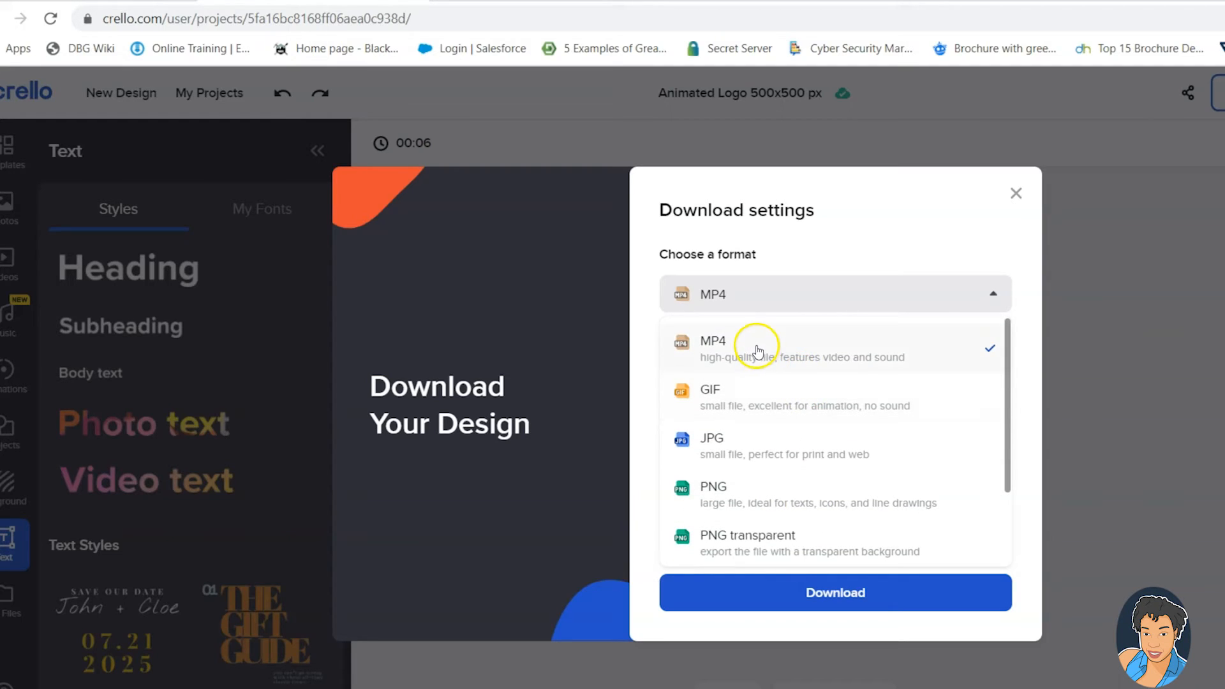
scroll(740, 415, "down", 2)
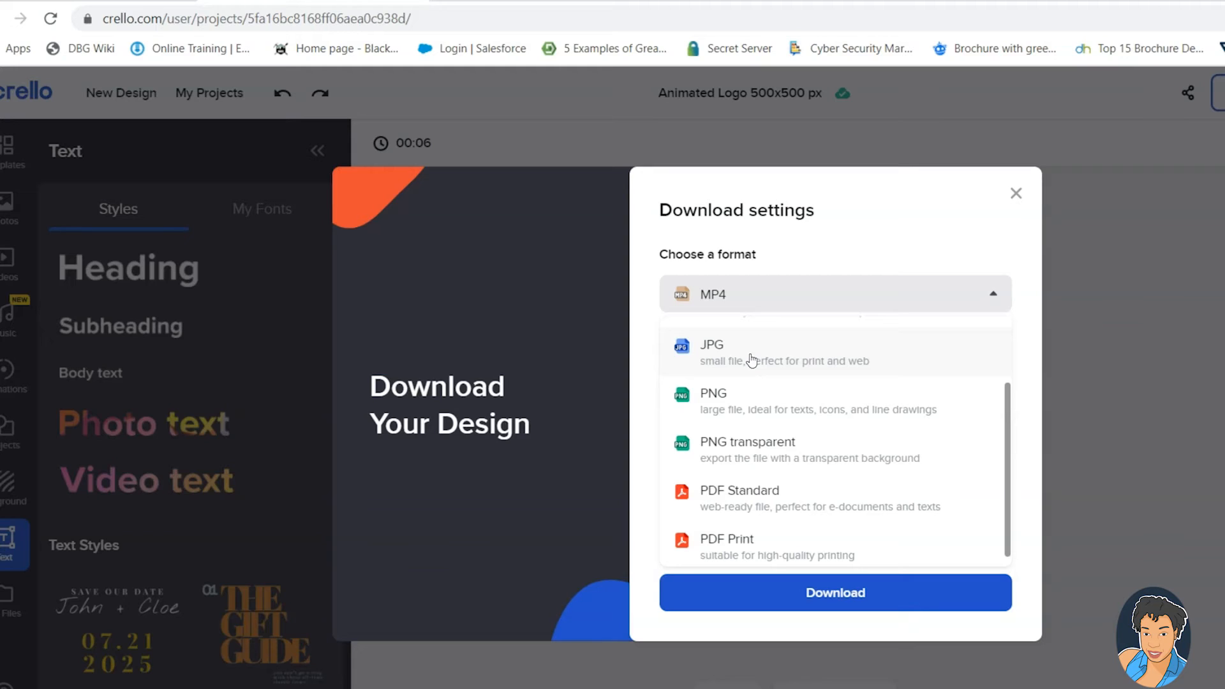
left_click(752, 359)
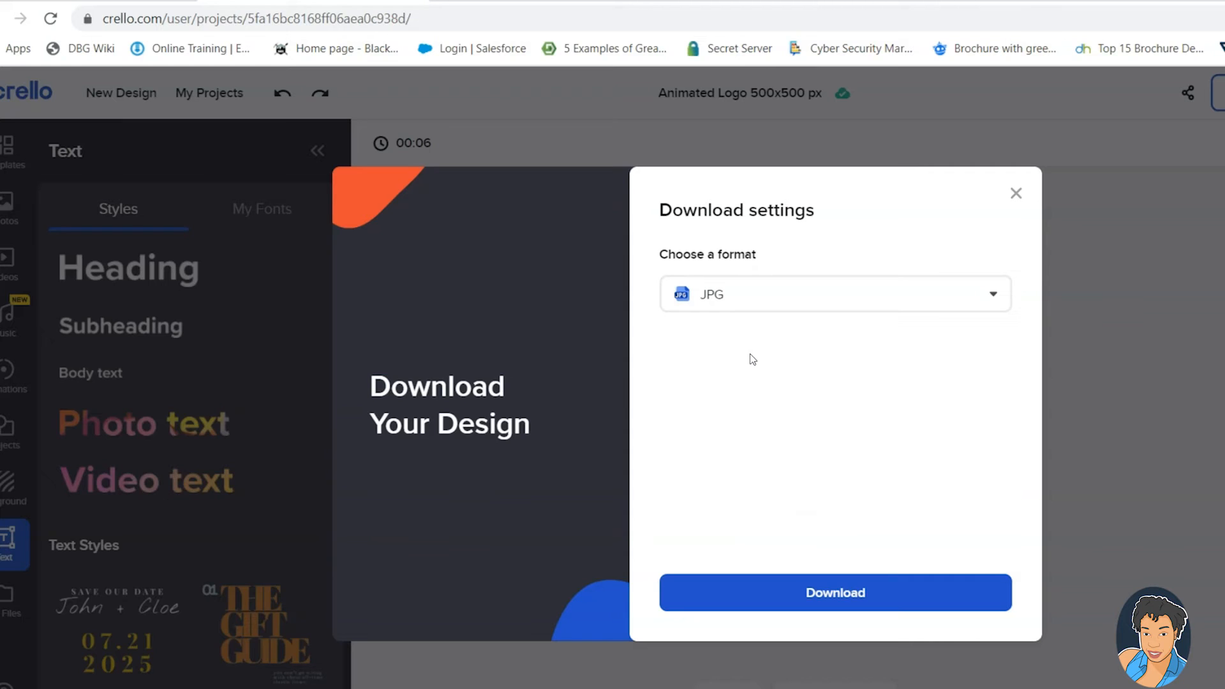
left_click(1016, 193)
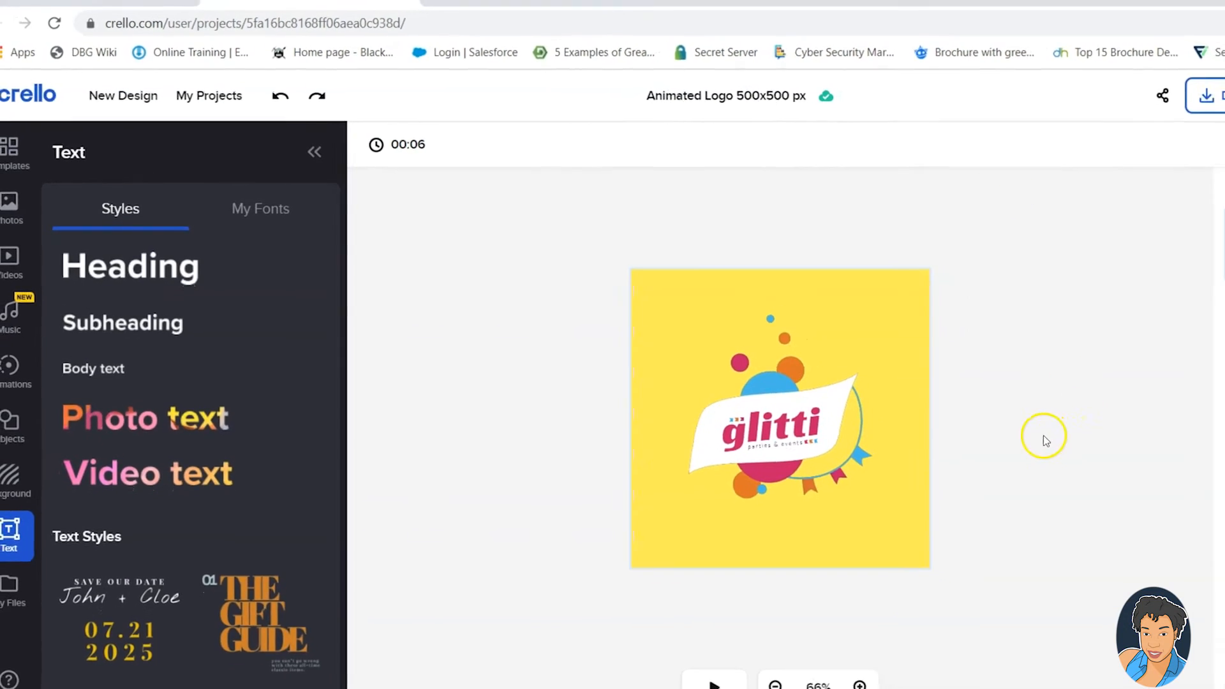
- Change the fill of the glitti logo's yellow background to white, #FFFFFF, and deselect it
left_click(803, 335)
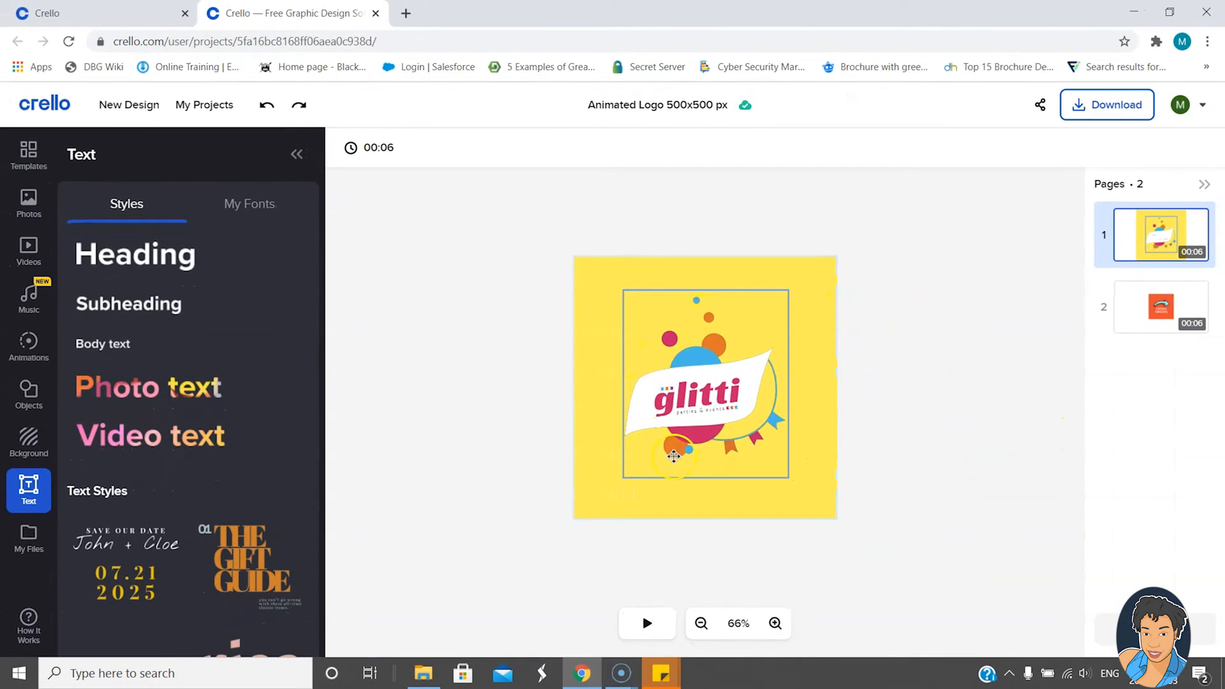
left_click(626, 319)
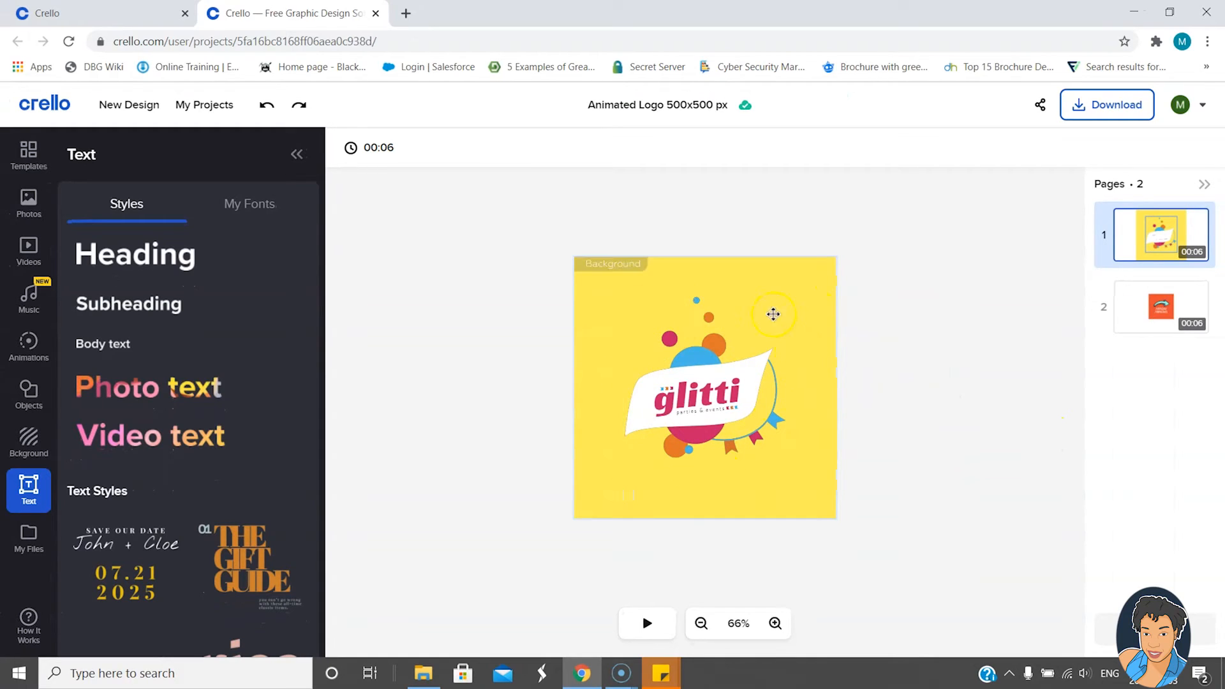
left_click(601, 293)
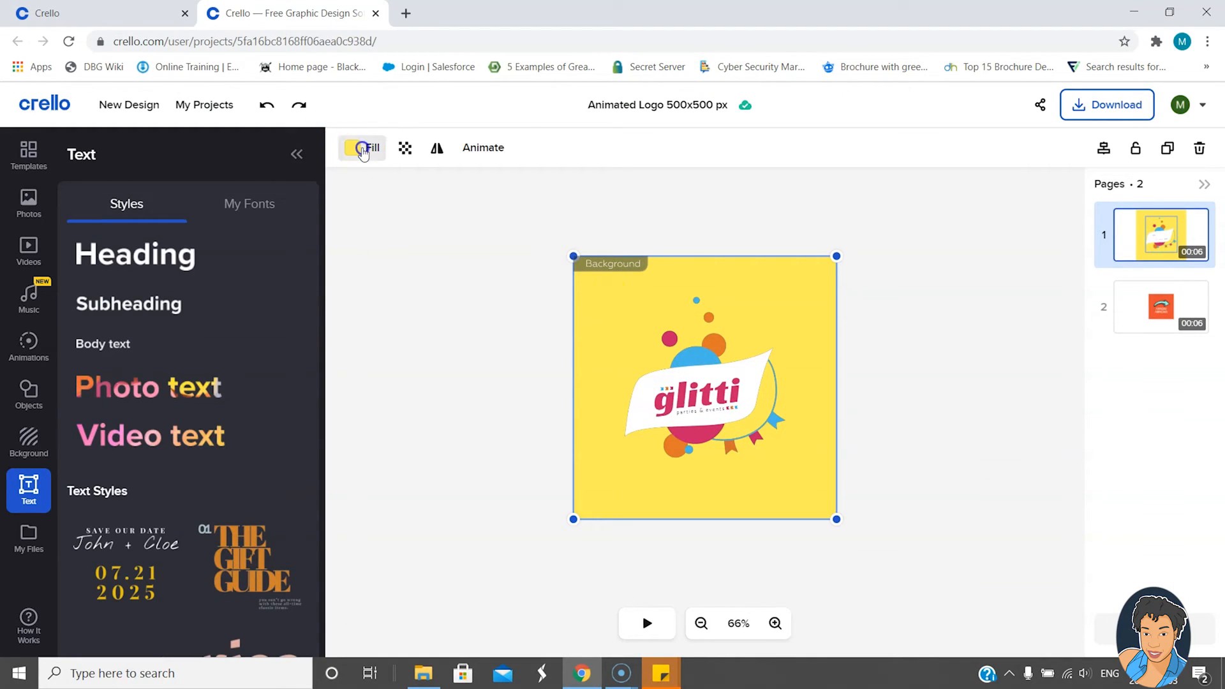
left_click(363, 150)
left_click_drag(213, 212, 35, 201)
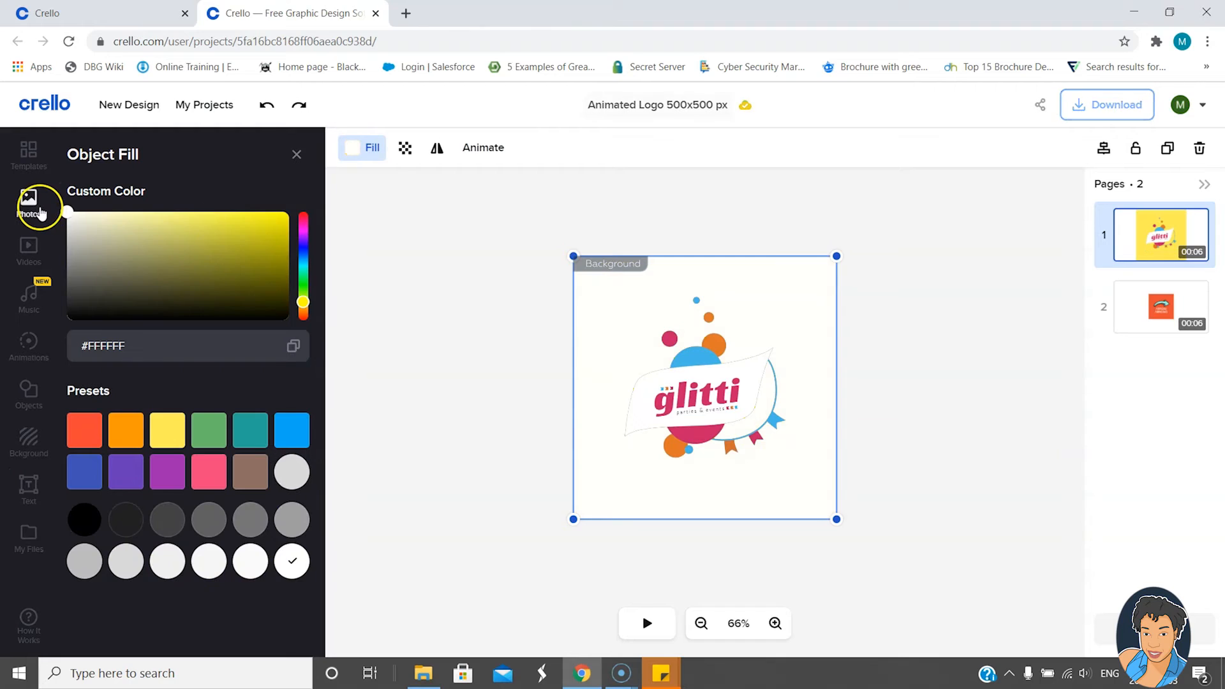
left_click(432, 326)
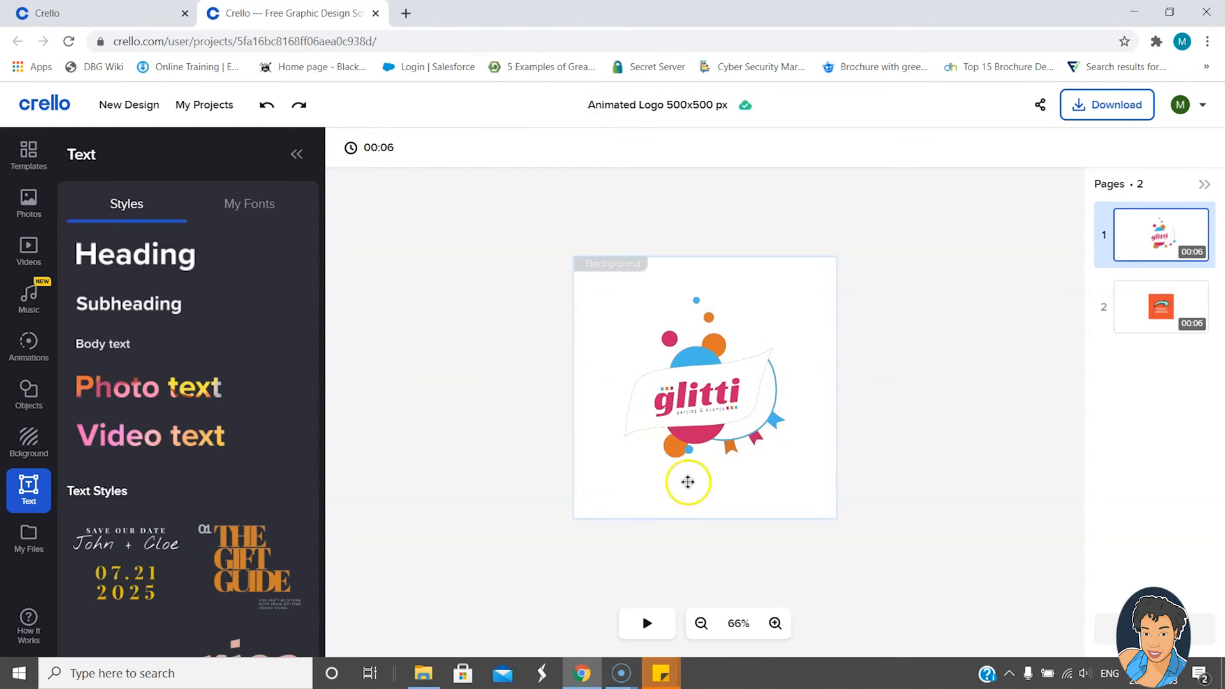
- Open the download settings, try PNG transparent as the format, and set it back to MP4
left_click(801, 323)
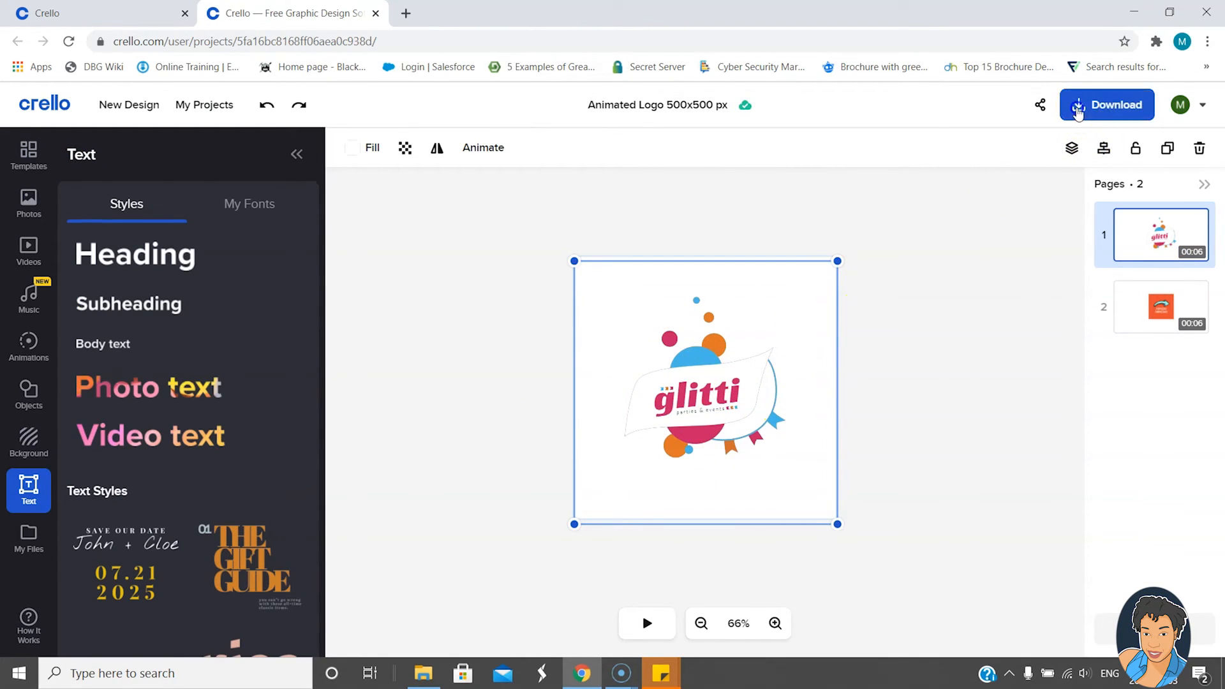
left_click(1077, 107)
left_click(780, 278)
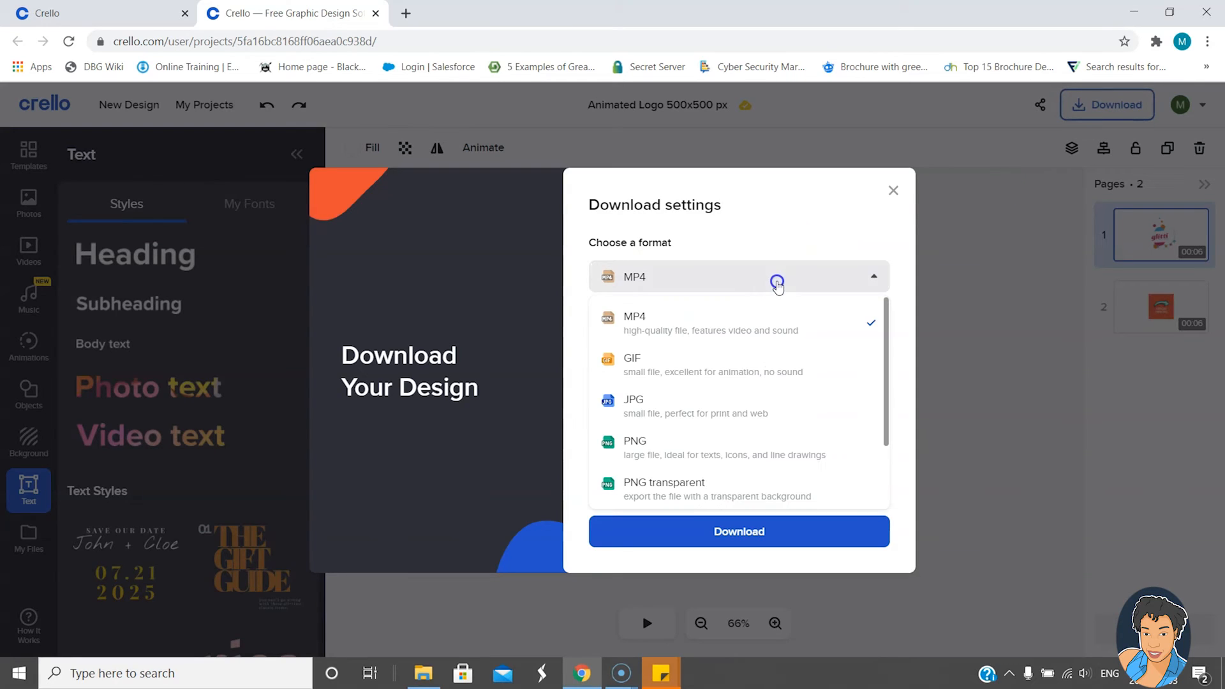
scroll(693, 380, "down", 2)
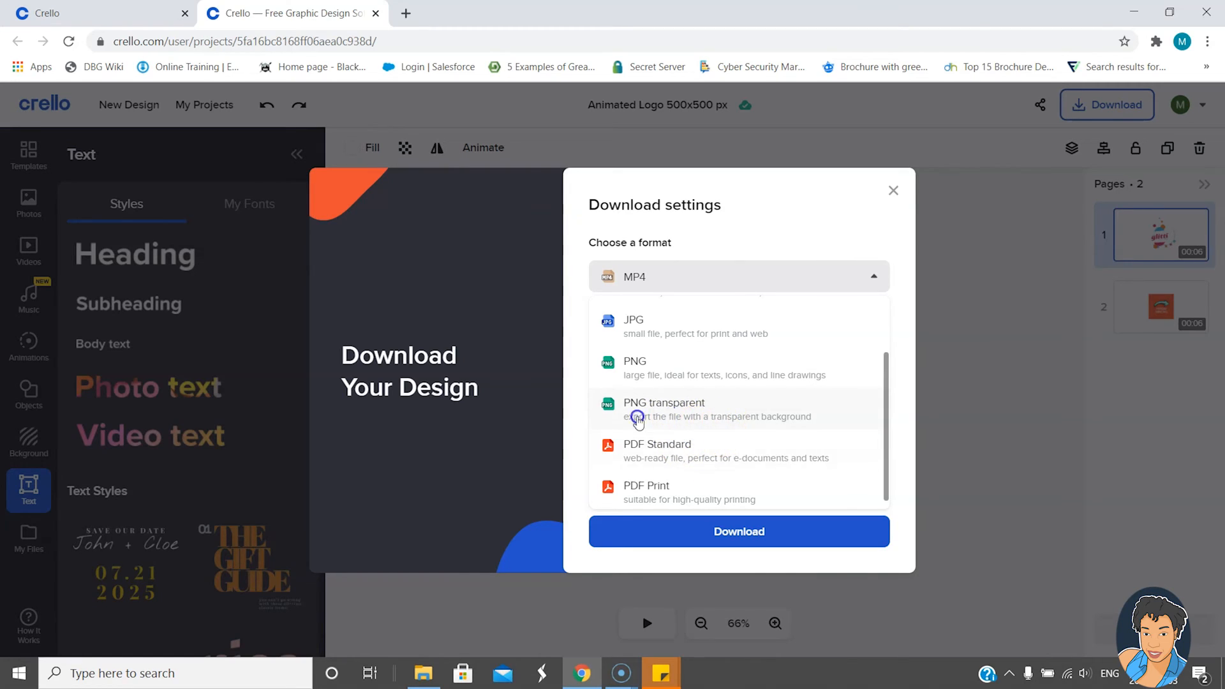
left_click(674, 412)
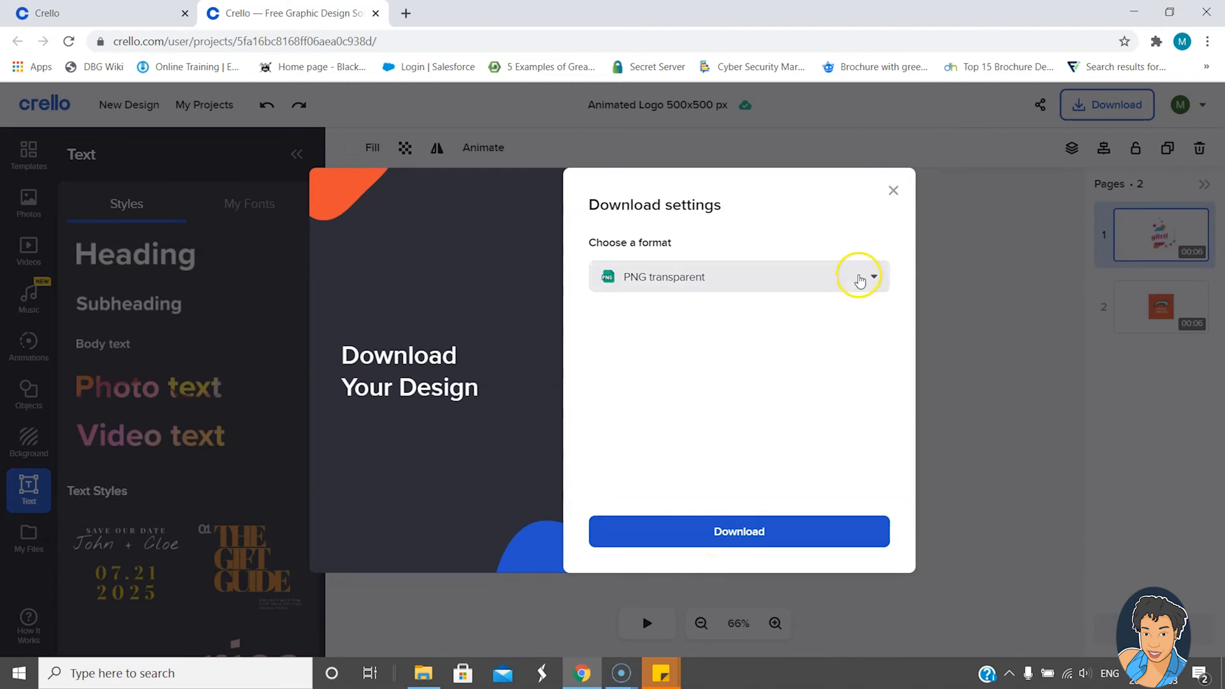
left_click(859, 276)
left_click(695, 330)
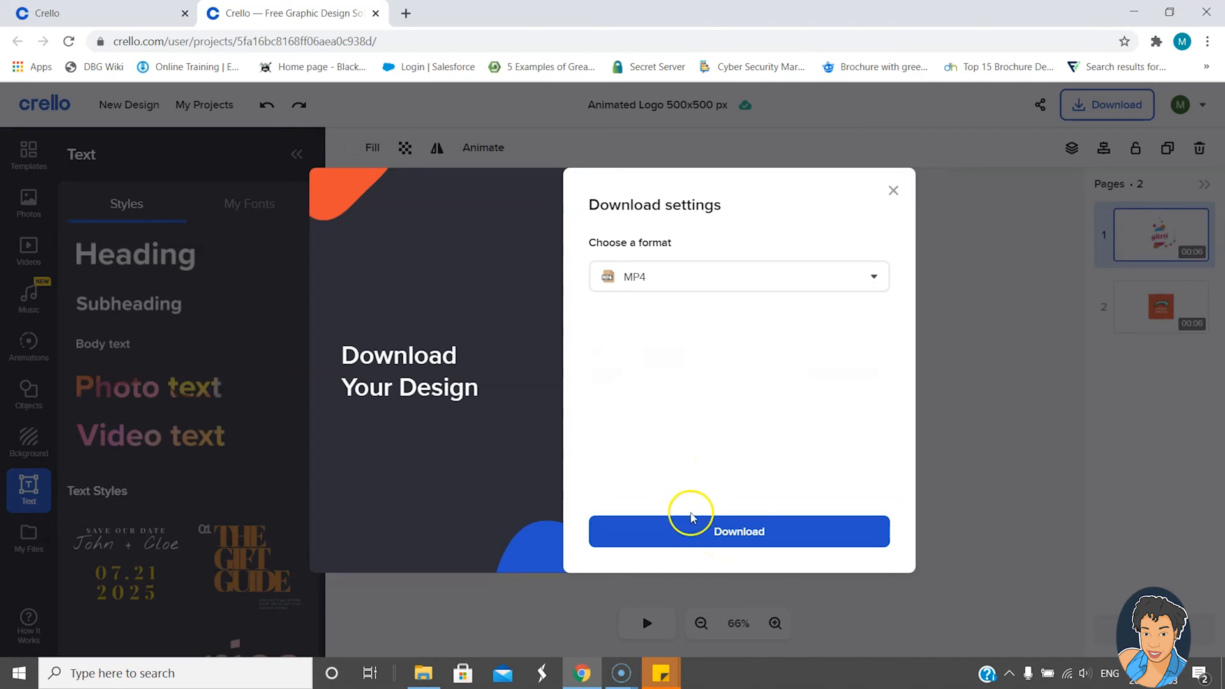
- Download the animated logo design in MP4 format and open the downloaded video file
left_click(681, 540)
left_click(661, 553)
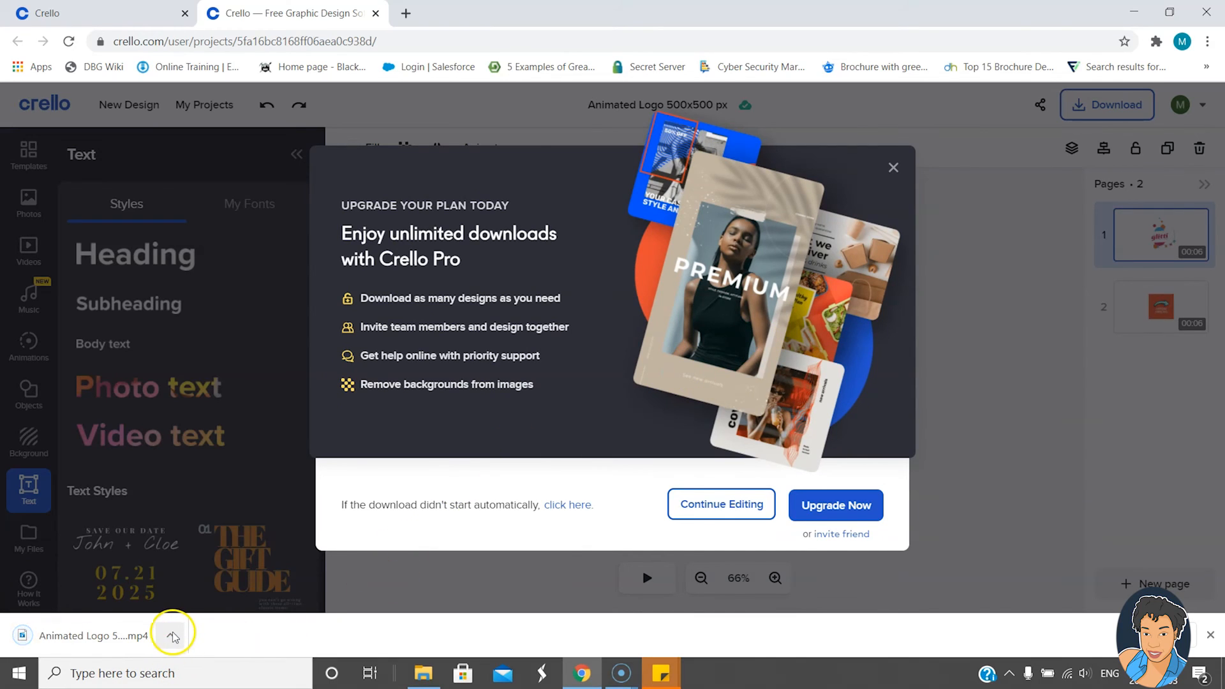
left_click(171, 634)
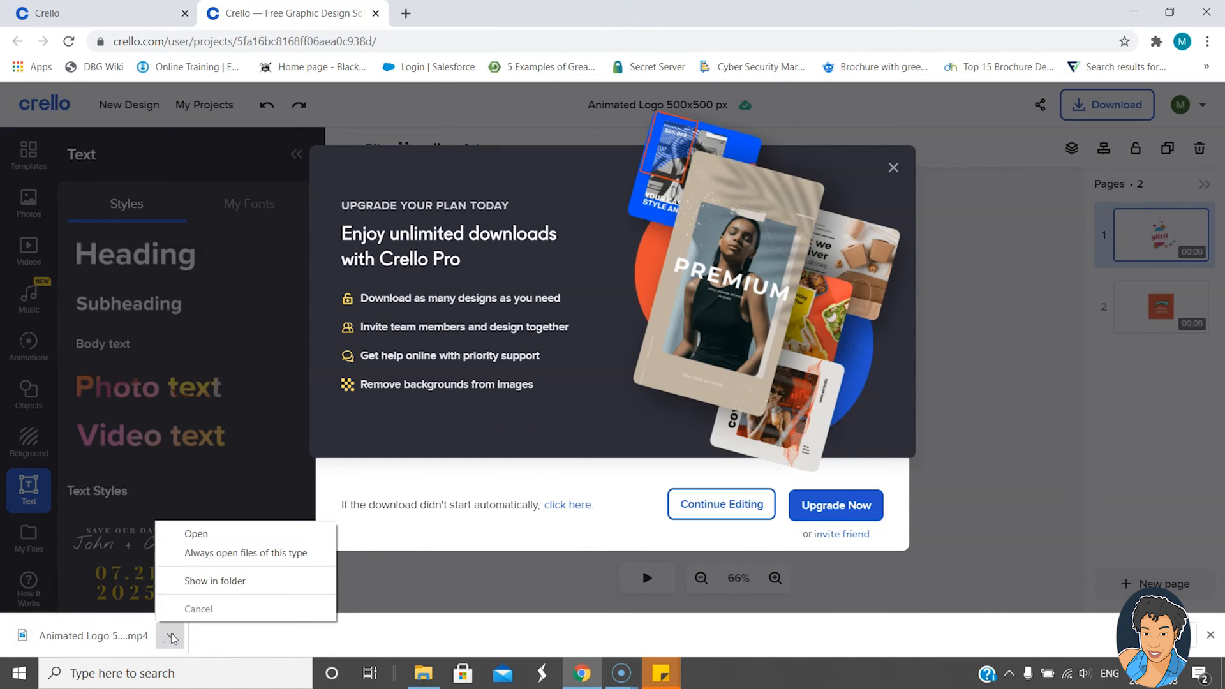
left_click(203, 536)
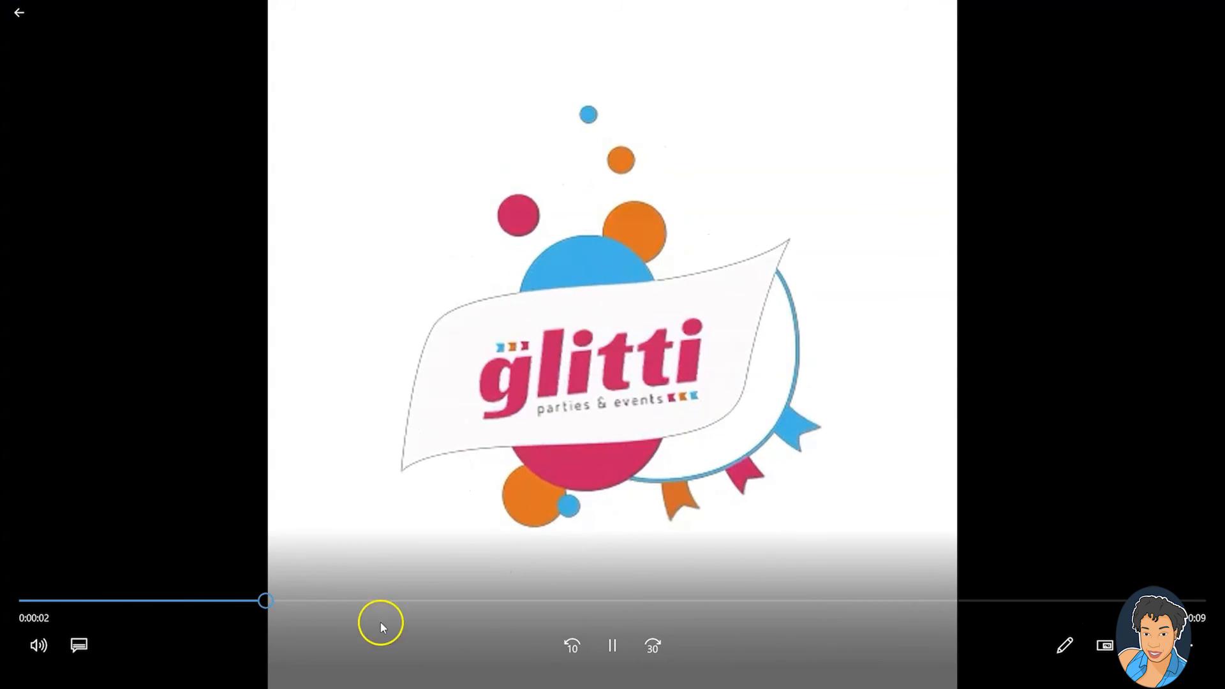
- Pause the logo video and minimise its player, then return to the Crello design by dismissing the upgrade offer
left_click(616, 650)
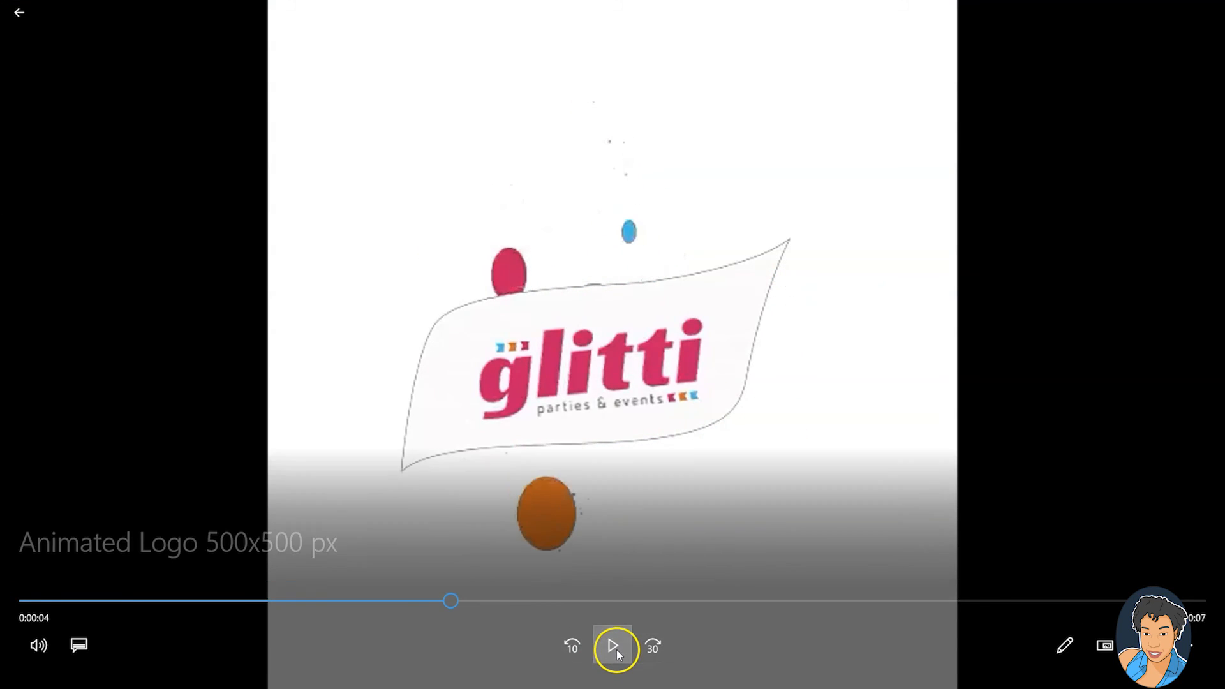
left_click(1145, 646)
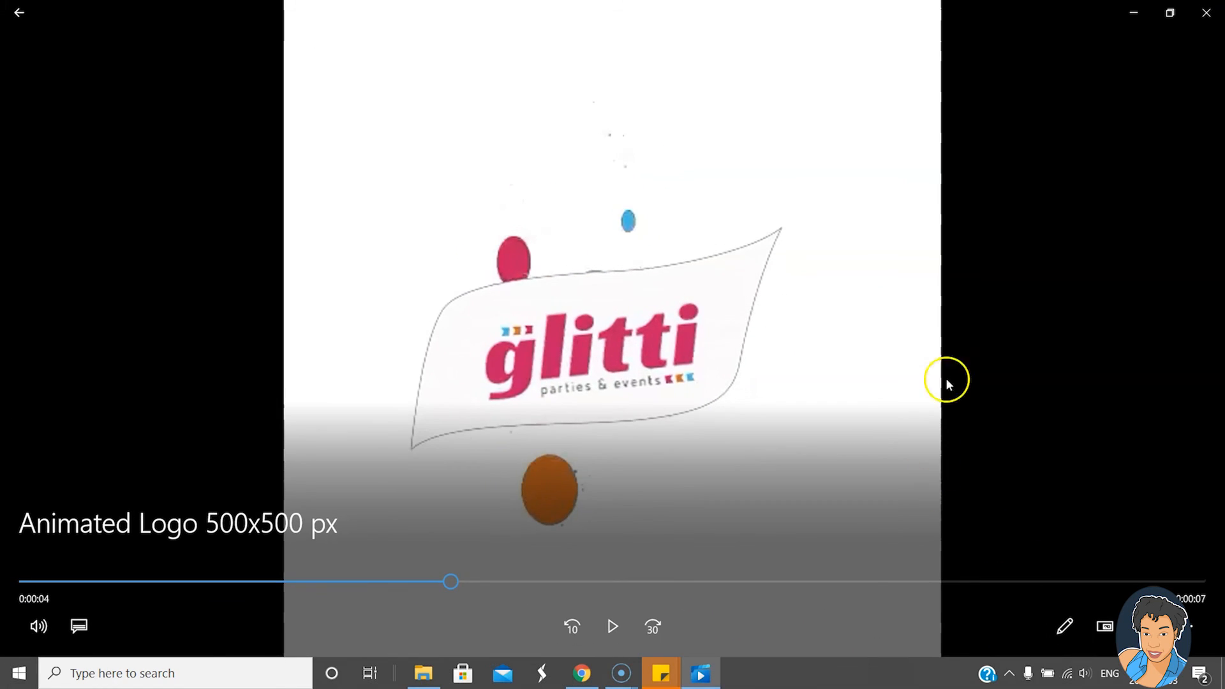
left_click(1137, 11)
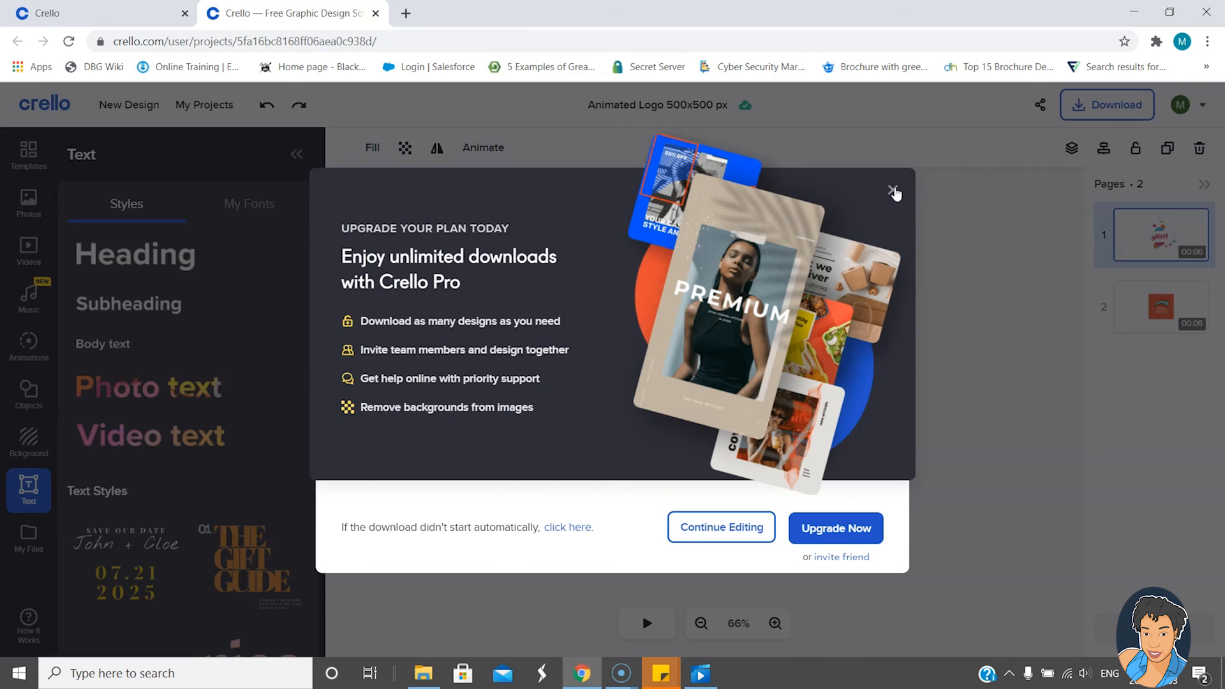
left_click(894, 190)
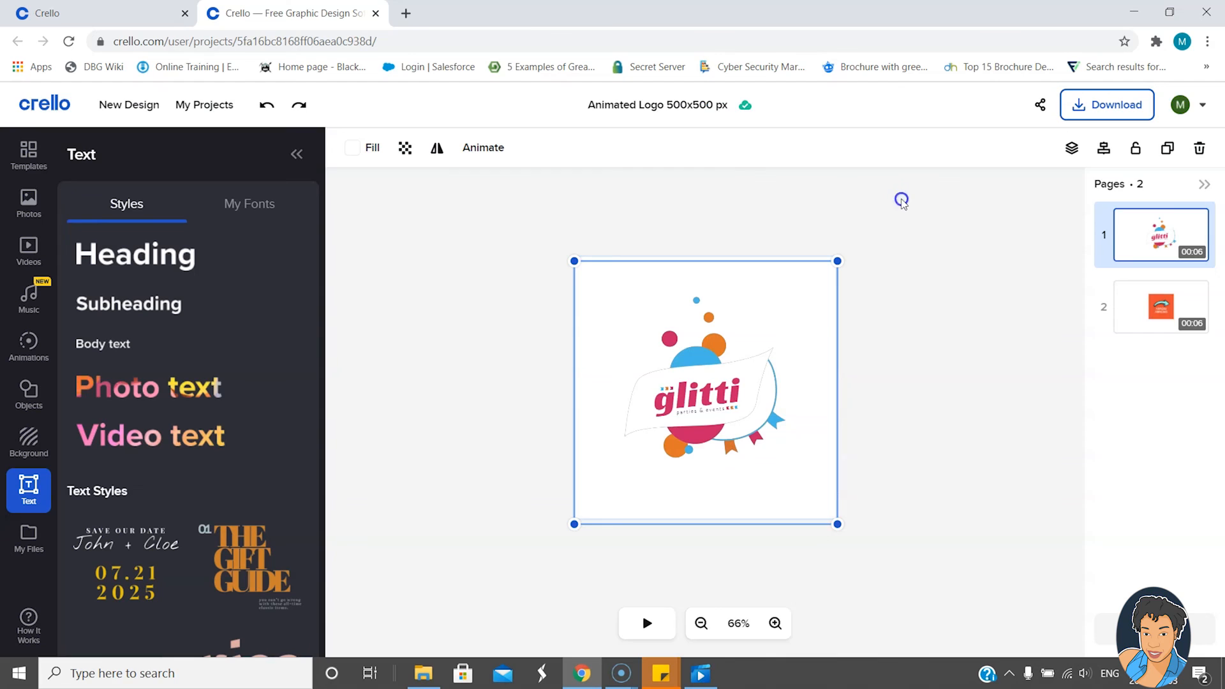